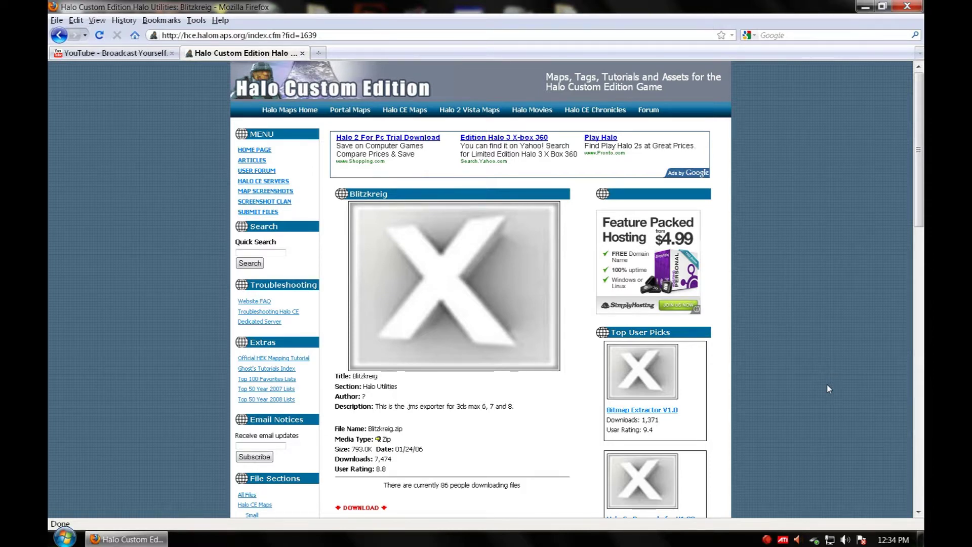
Extract the downloaded Blitzkreig archive on the desktop into its own Blitzkreig folder and open the inner folder with the plugin files.
{"action": "scroll", "coordinate": [829, 389], "scroll_direction": "down", "scroll_amount": 2}
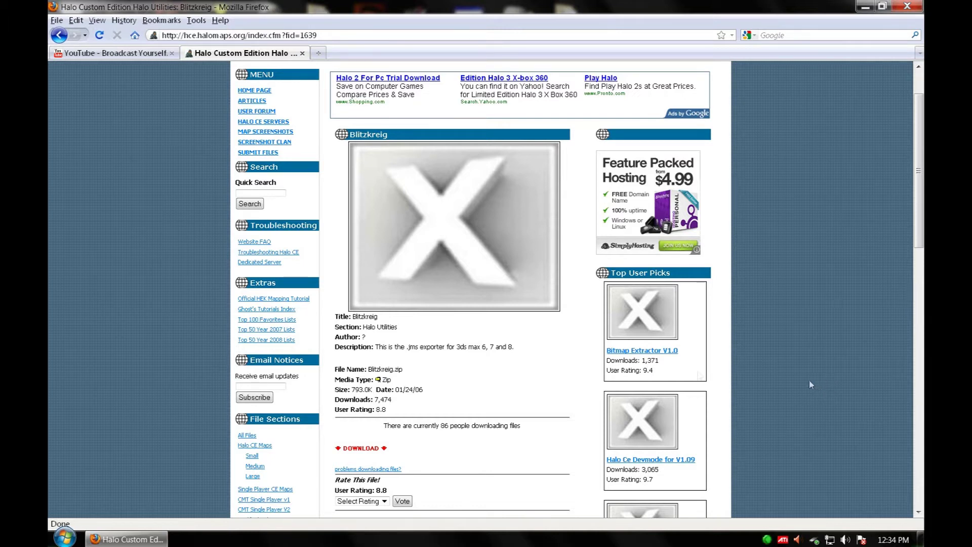
{"action": "left_click", "coordinate": [127, 539]}
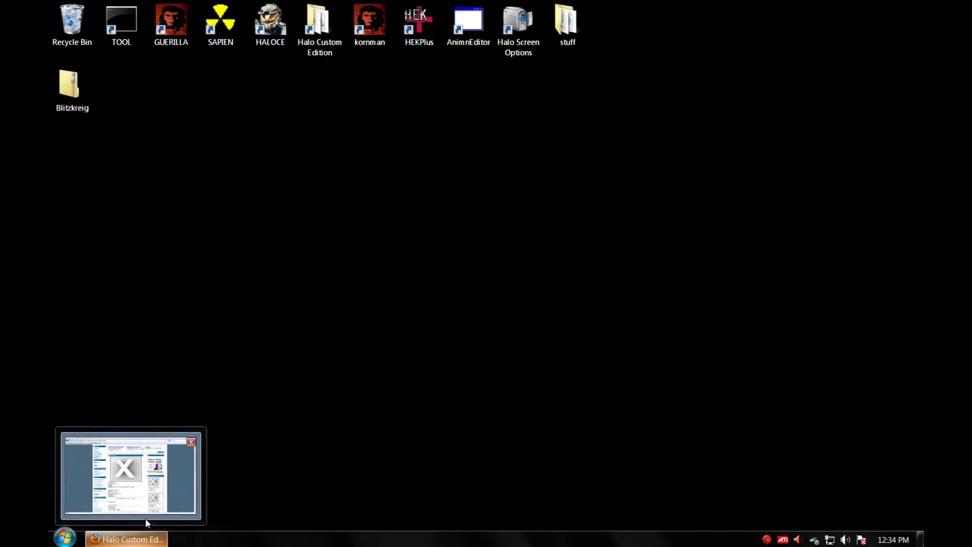
{"action": "right_click", "coordinate": [75, 103]}
{"action": "mouse_move", "coordinate": [98, 143]}
{"action": "left_click", "coordinate": [257, 153]}
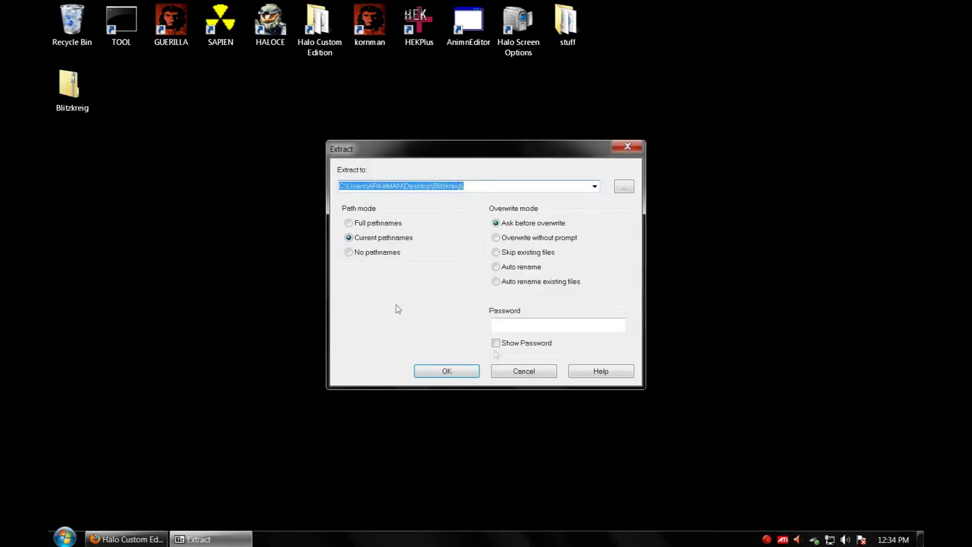
{"action": "left_click", "coordinate": [447, 372]}
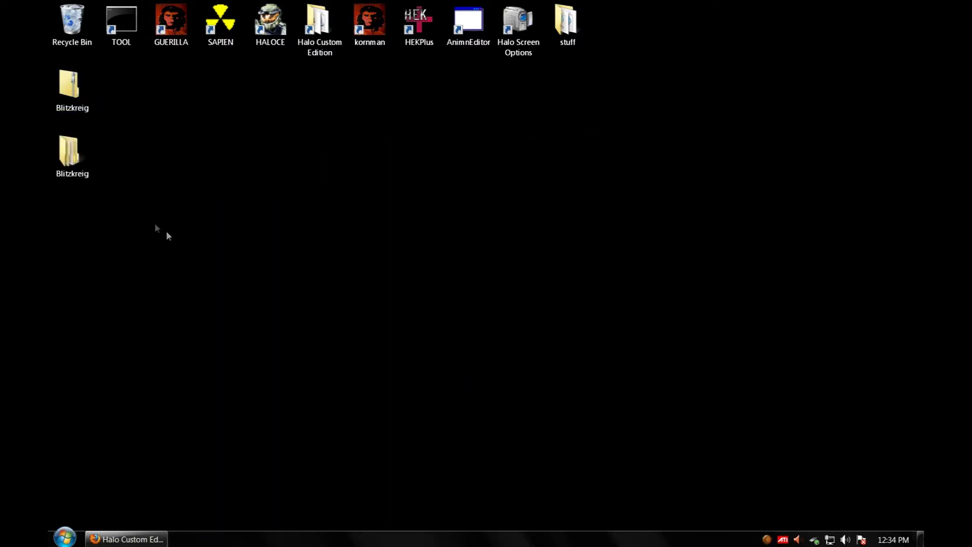
{"action": "double_click", "coordinate": [78, 163]}
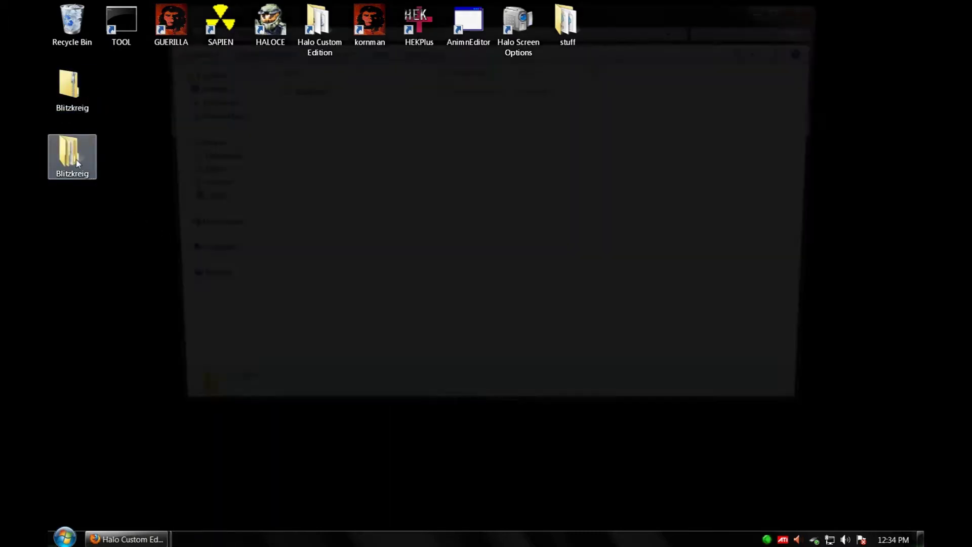
{"action": "double_click", "coordinate": [292, 91]}
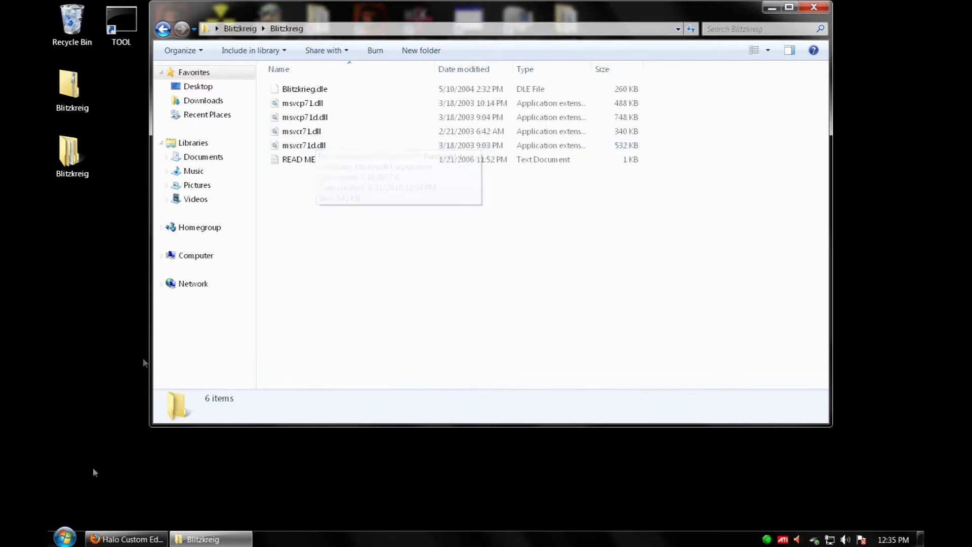
Open the C:\Windows\SysWOW64 folder in a second window.
{"action": "left_click", "coordinate": [65, 538]}
{"action": "left_click", "coordinate": [242, 383]}
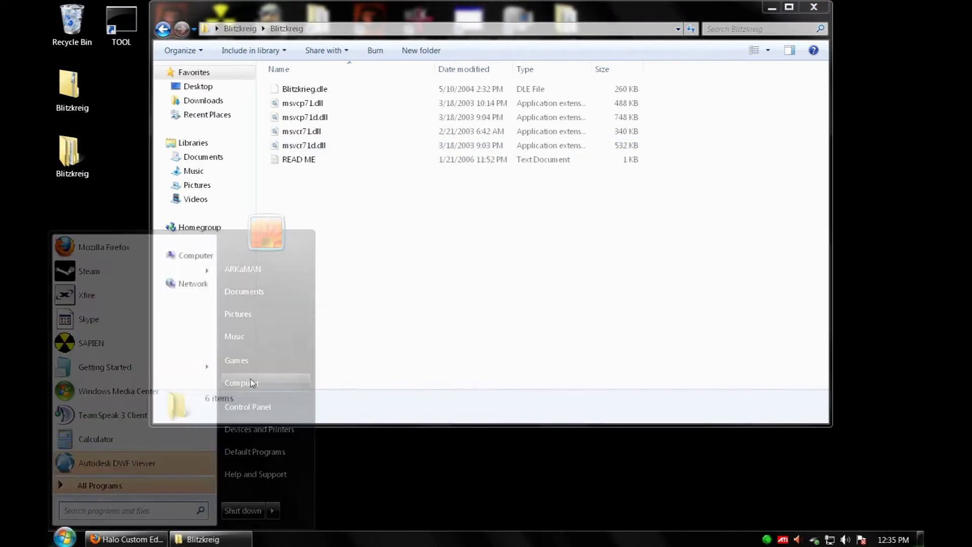
{"action": "double_click", "coordinate": [344, 119]}
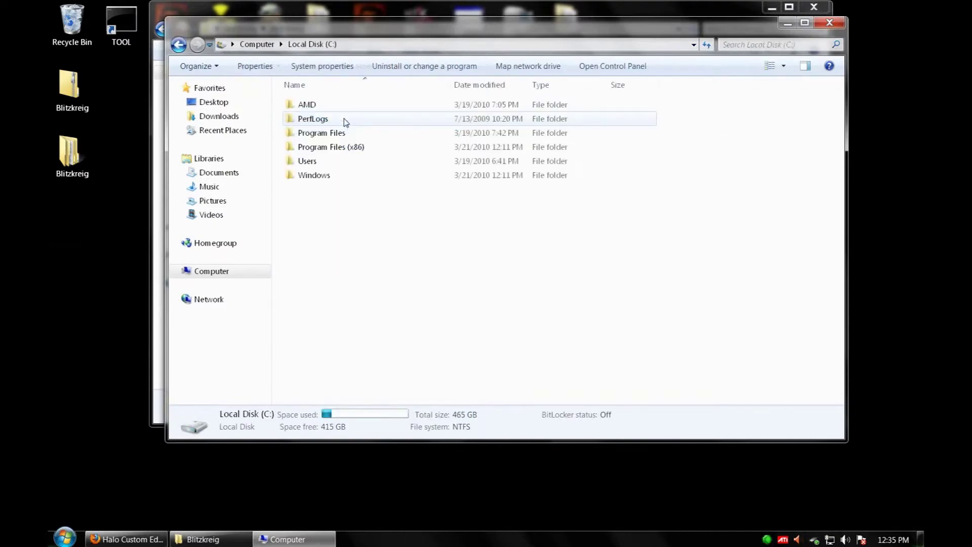
{"action": "double_click", "coordinate": [321, 177]}
{"action": "scroll", "coordinate": [324, 180], "scroll_direction": "down", "scroll_amount": 13}
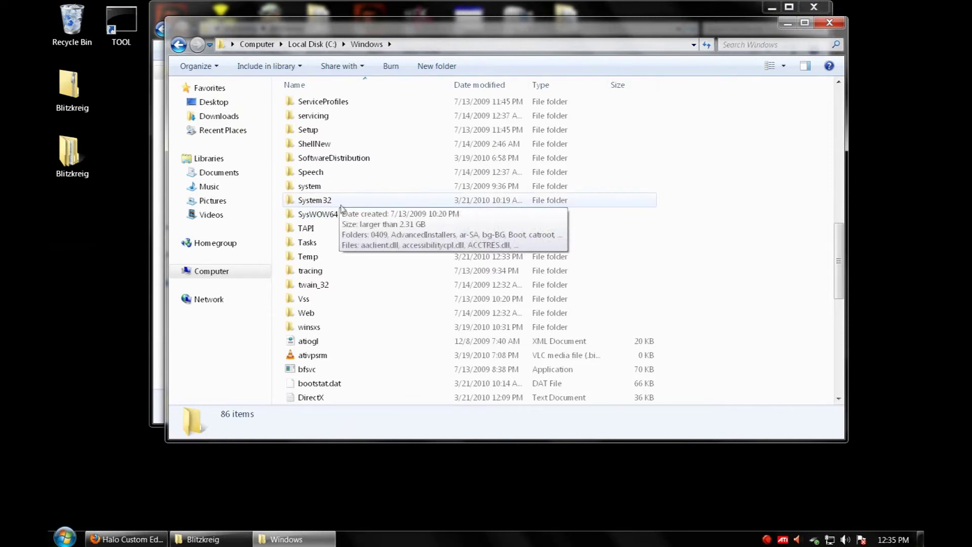
{"action": "mouse_move", "coordinate": [342, 217]}
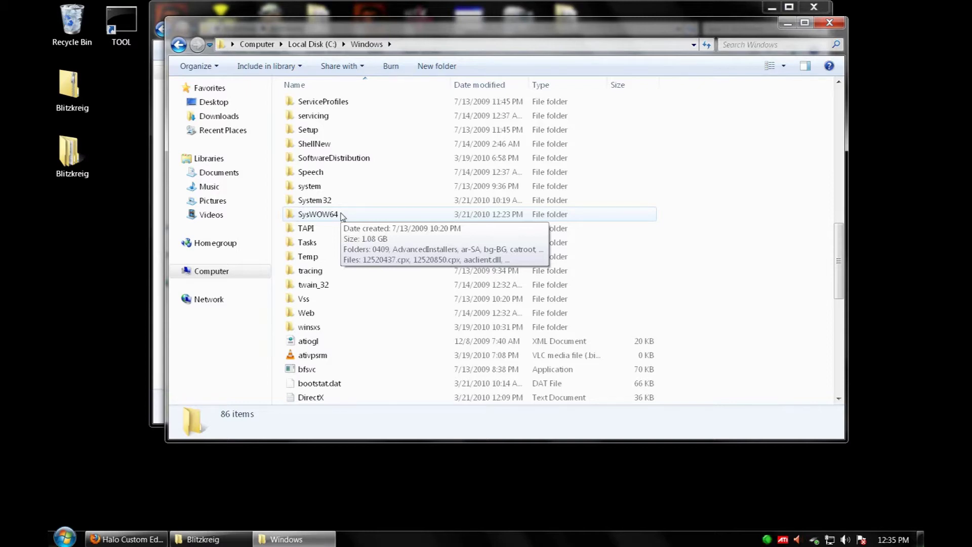
{"action": "double_click", "coordinate": [324, 214]}
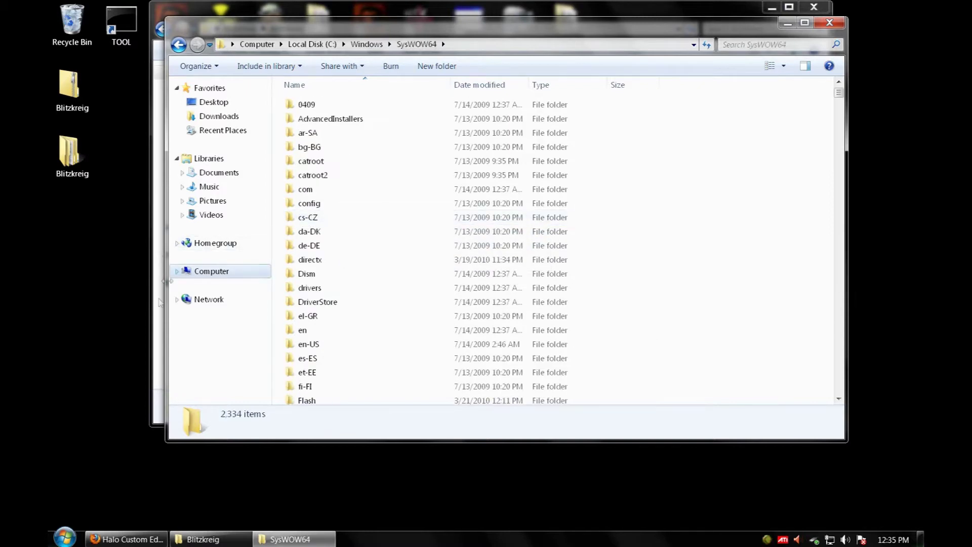
Paste the four msvc DLL files from the Blitzkreig folder into SysWOW64, declining to copy on each name conflict, and close SysWOW64.
{"action": "left_click", "coordinate": [150, 375]}
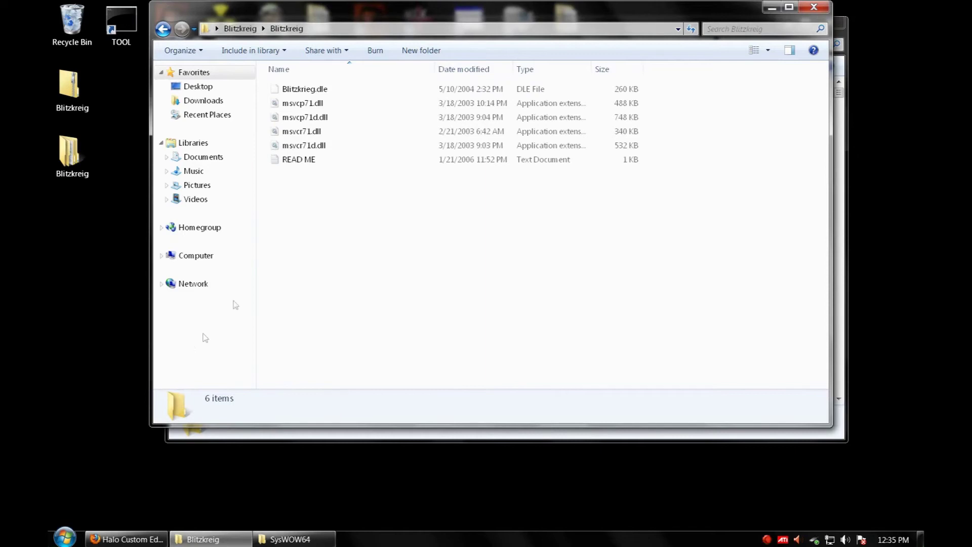
{"action": "left_click_drag", "start_coordinate": [658, 107], "coordinate": [319, 153]}
{"action": "left_click", "coordinate": [292, 539]}
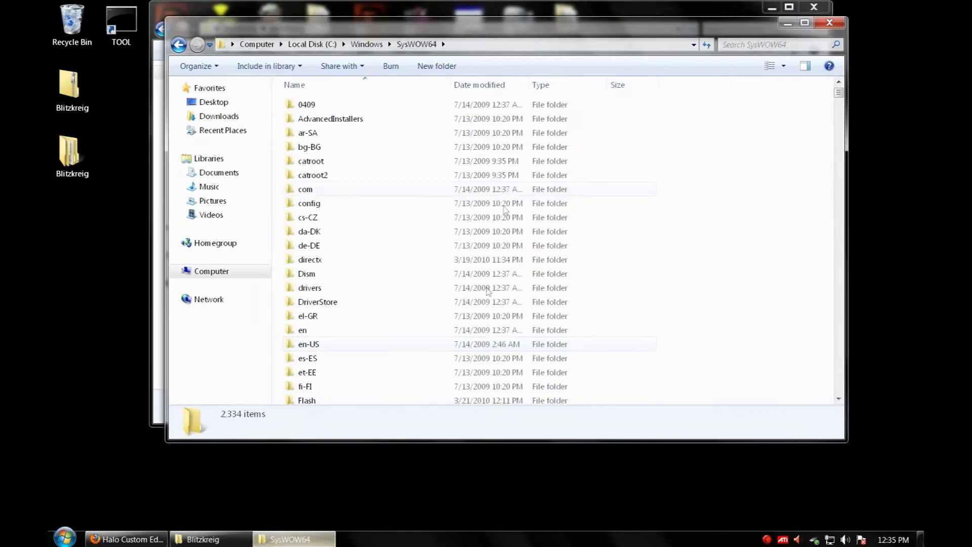
{"action": "left_click_drag", "start_coordinate": [428, 21], "coordinate": [428, 69]}
{"action": "key", "text": "ctrl+v"}
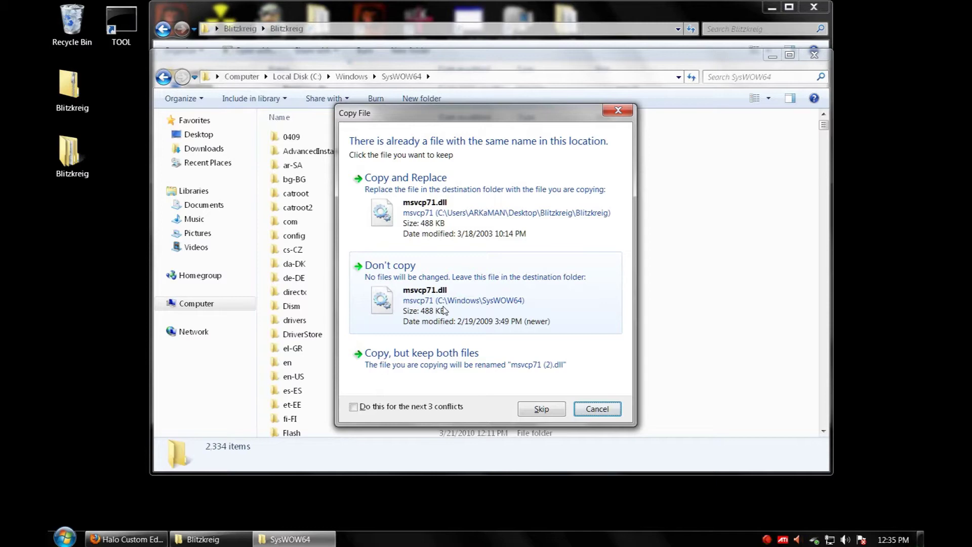
{"action": "left_click", "coordinate": [443, 307]}
{"action": "left_click", "coordinate": [442, 307]}
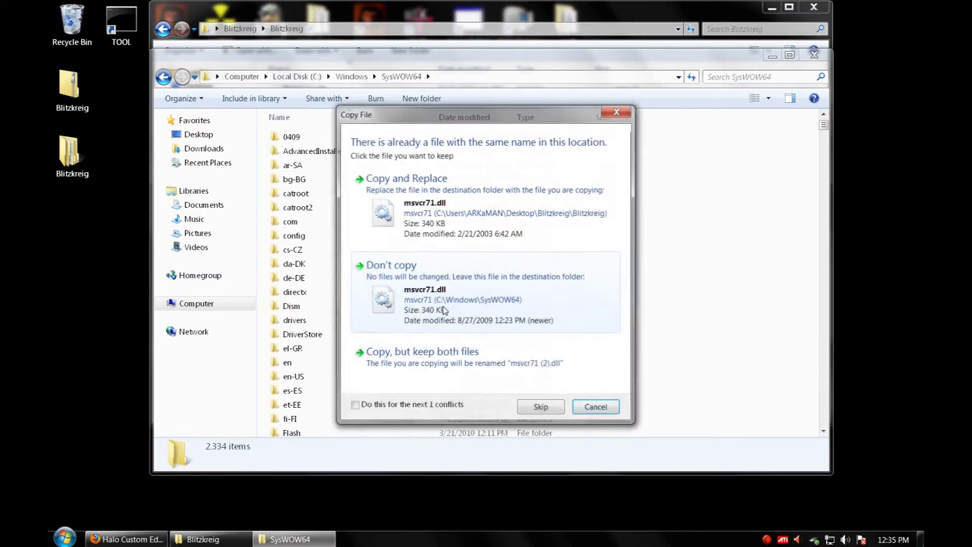
{"action": "left_click", "coordinate": [443, 307]}
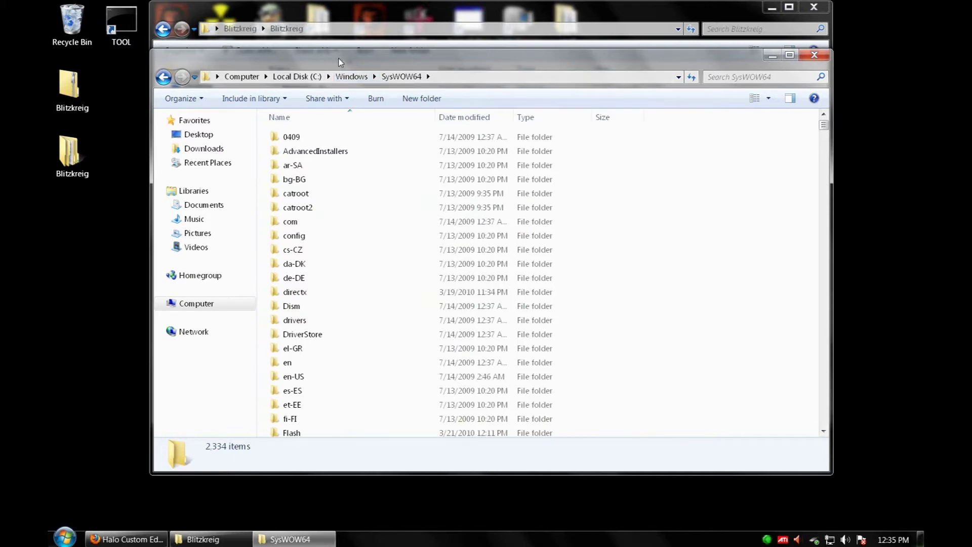
{"action": "left_click_drag", "start_coordinate": [339, 59], "coordinate": [399, 107]}
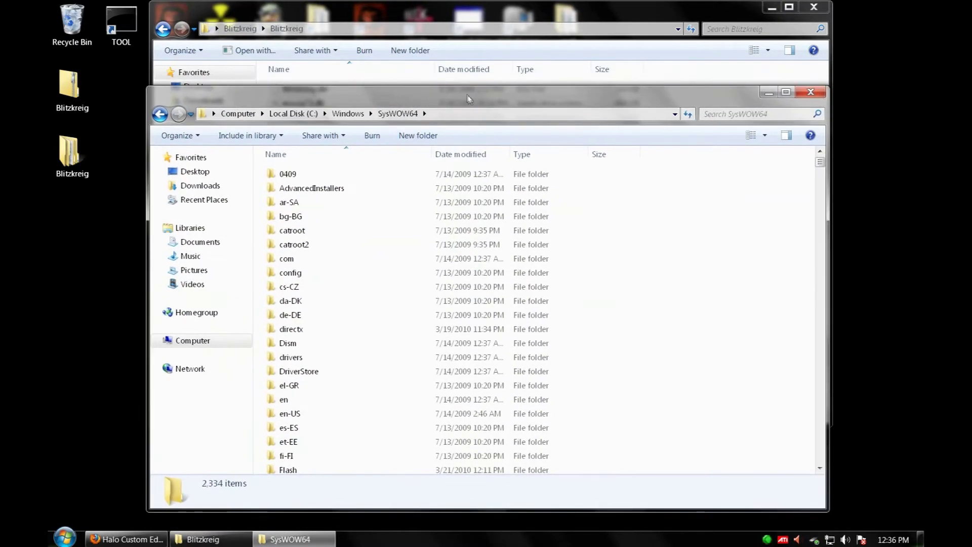
{"action": "left_click", "coordinate": [811, 92]}
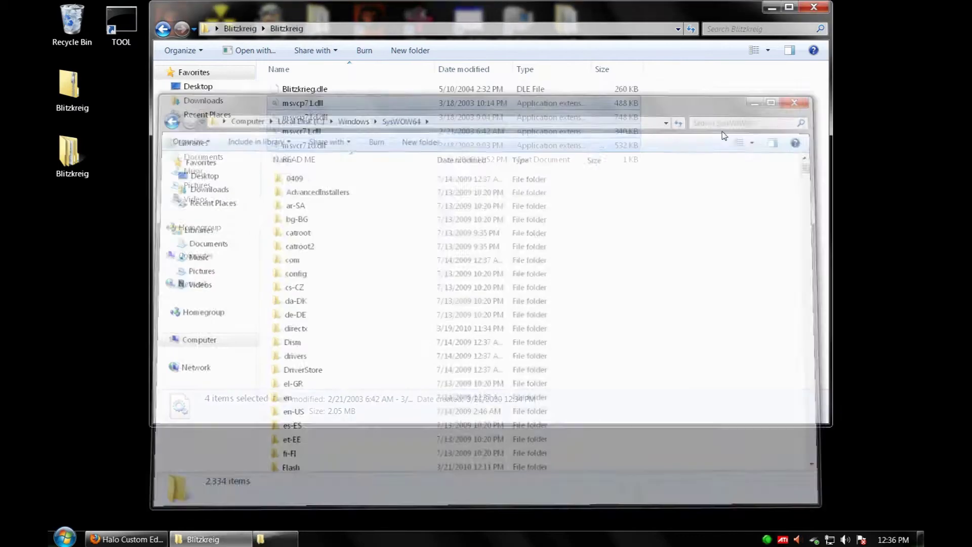
{"action": "left_click", "coordinate": [388, 263]}
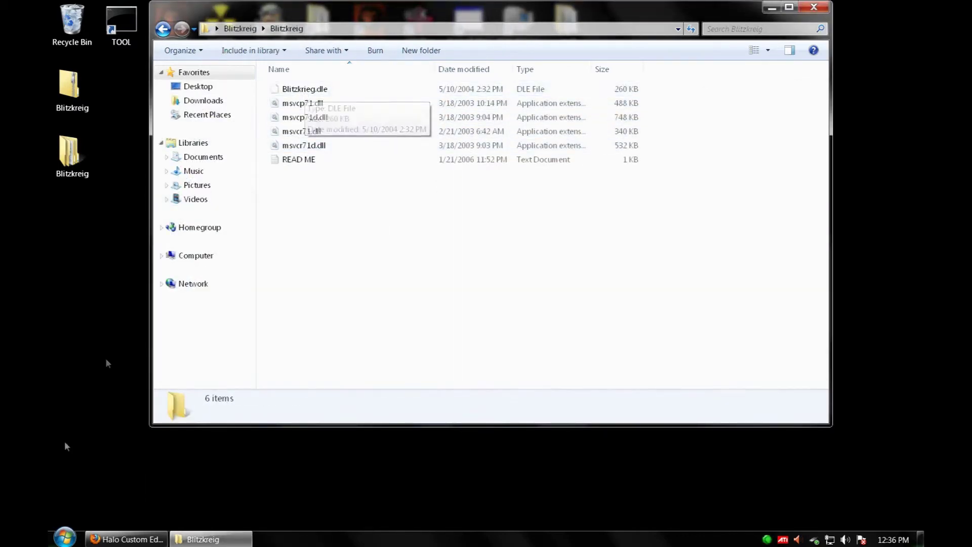
Try to transfer Blitzkrieg.dle from the extracted folder into C:\Program Files (x86)\Autodesk\3dsMax8\plugins.
{"action": "left_click", "coordinate": [65, 538]}
{"action": "left_click", "coordinate": [246, 383]}
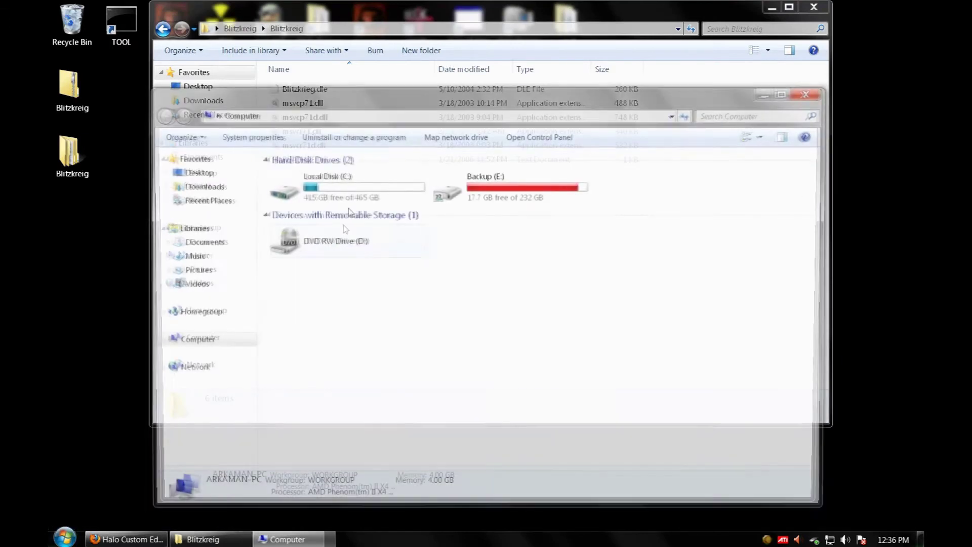
{"action": "double_click", "coordinate": [304, 184]}
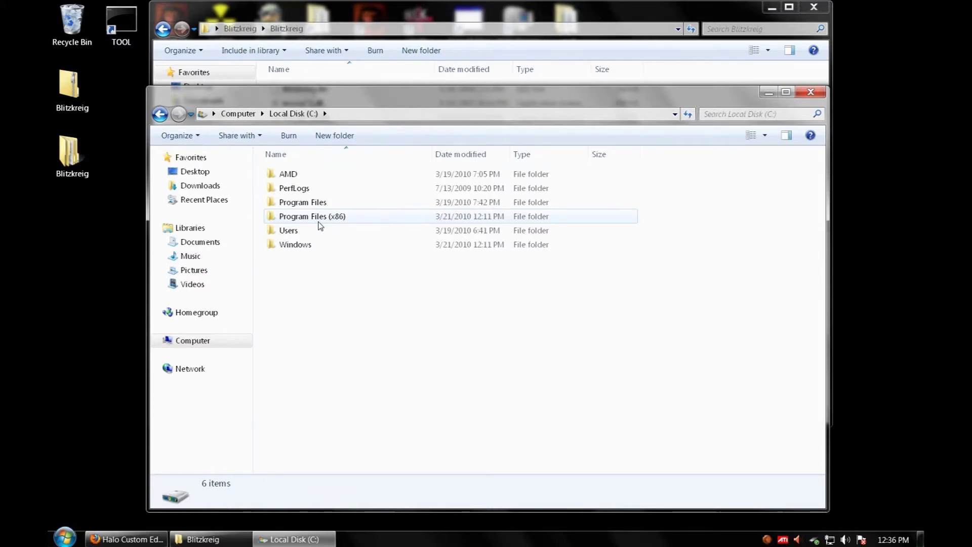
{"action": "double_click", "coordinate": [319, 223]}
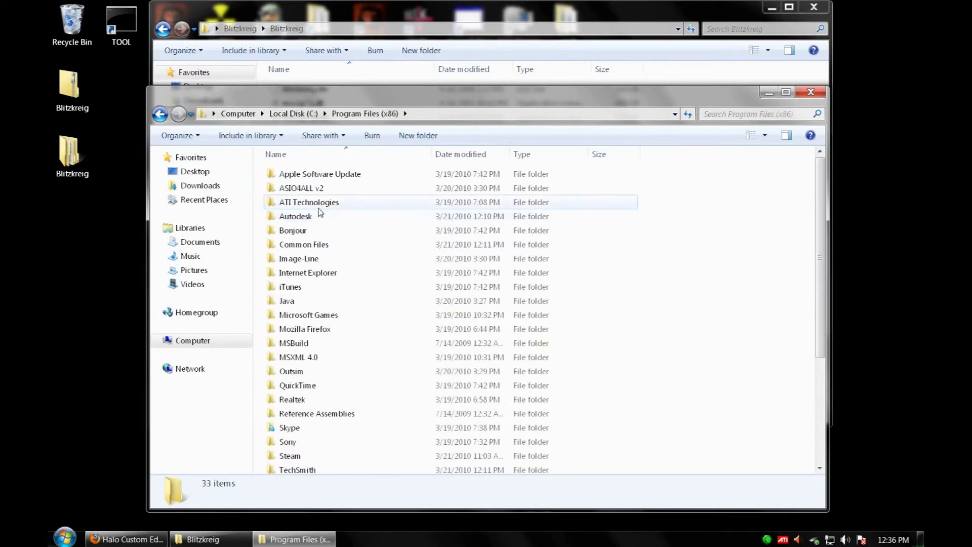
{"action": "double_click", "coordinate": [298, 218]}
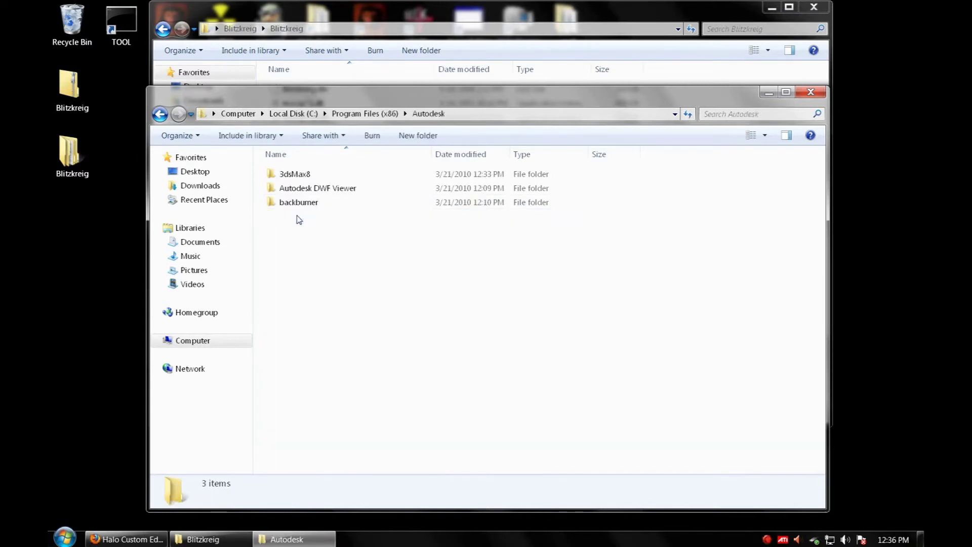
{"action": "double_click", "coordinate": [301, 176]}
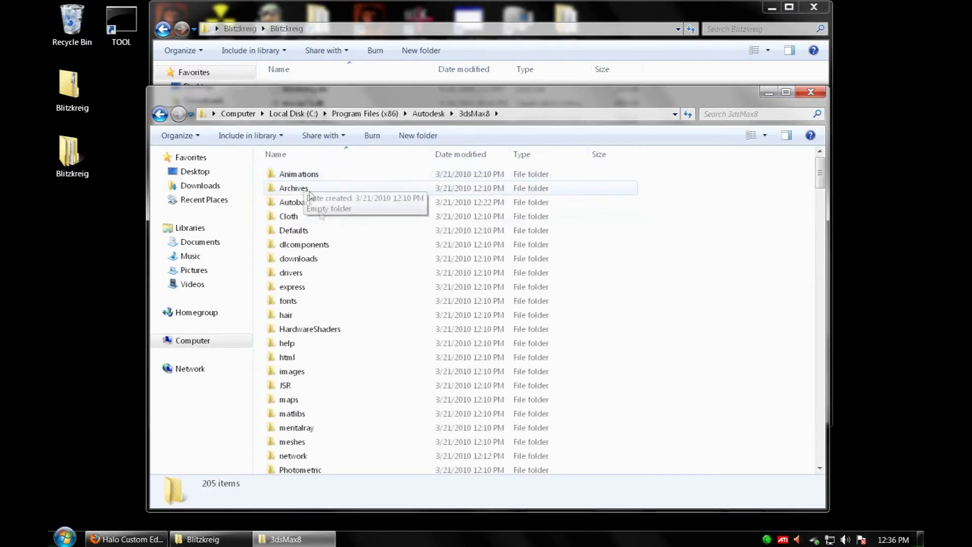
{"action": "scroll", "coordinate": [321, 326], "scroll_direction": "down", "scroll_amount": 3}
{"action": "scroll", "coordinate": [322, 326], "scroll_direction": "down", "scroll_amount": 3}
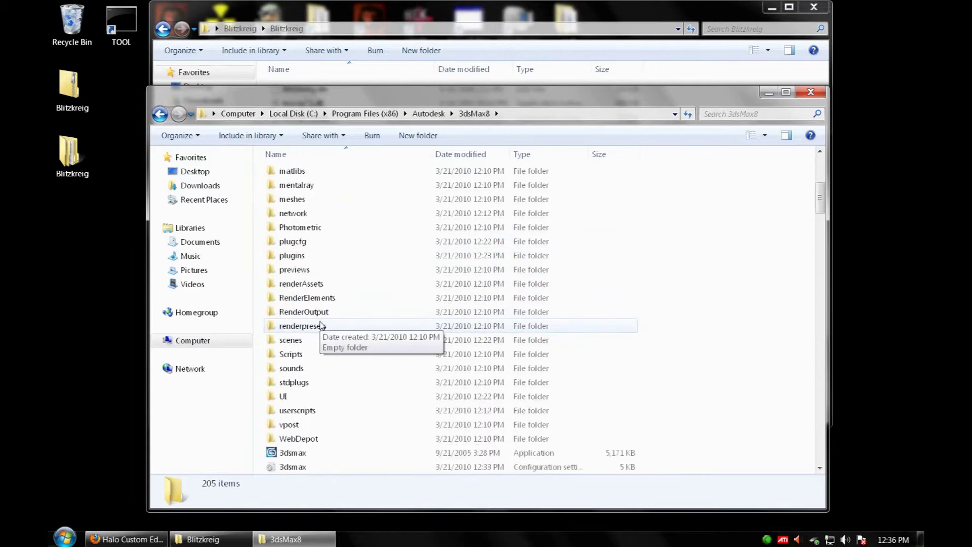
{"action": "double_click", "coordinate": [311, 256]}
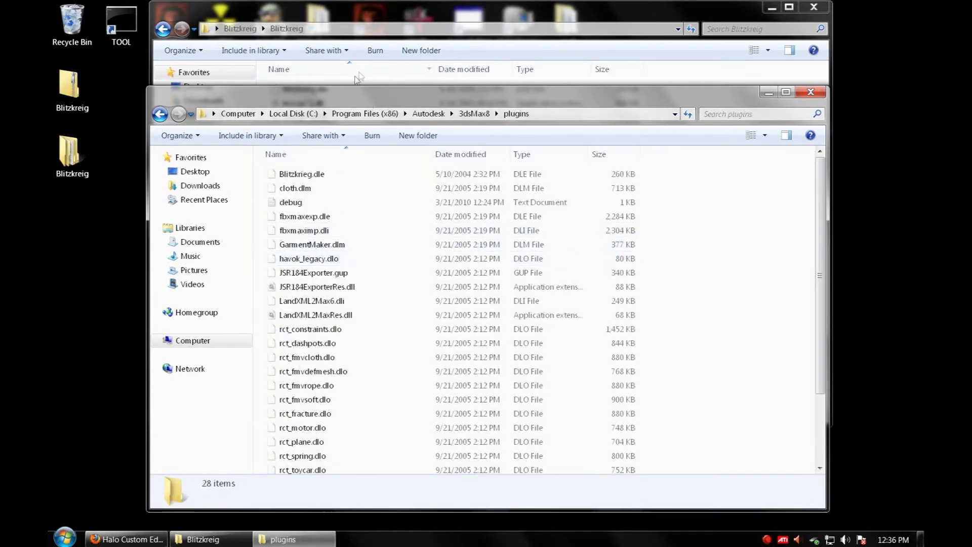
{"action": "left_click", "coordinate": [363, 29]}
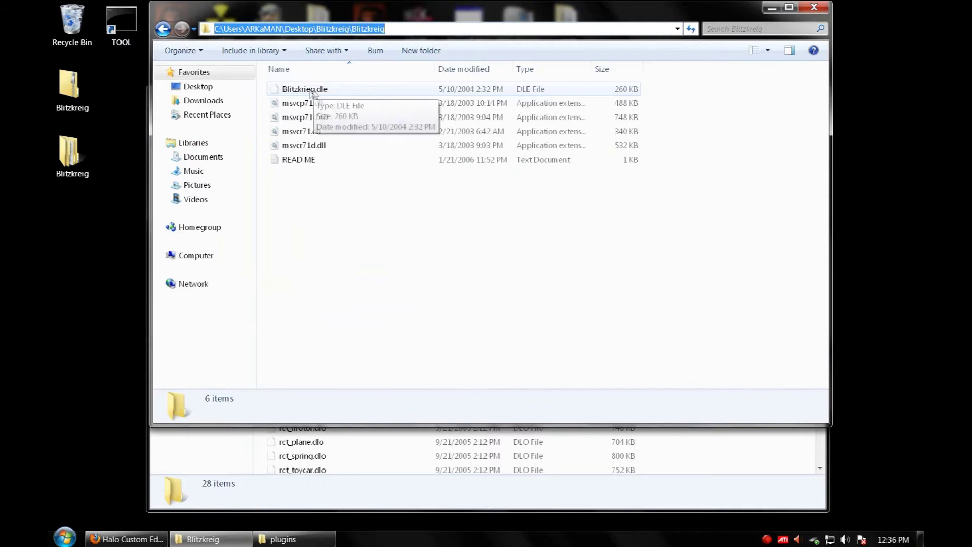
{"action": "left_click_drag", "start_coordinate": [313, 96], "coordinate": [367, 455]}
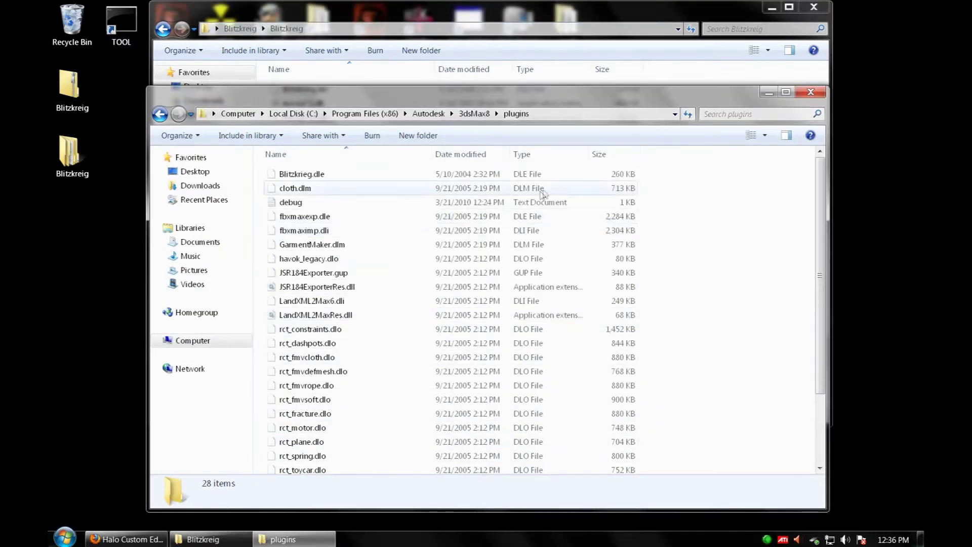
Close both folder windows and move the Blitzkreig folder and archive from the desktop to the Recycle Bin.
{"action": "left_click", "coordinate": [811, 91]}
{"action": "left_click", "coordinate": [814, 6]}
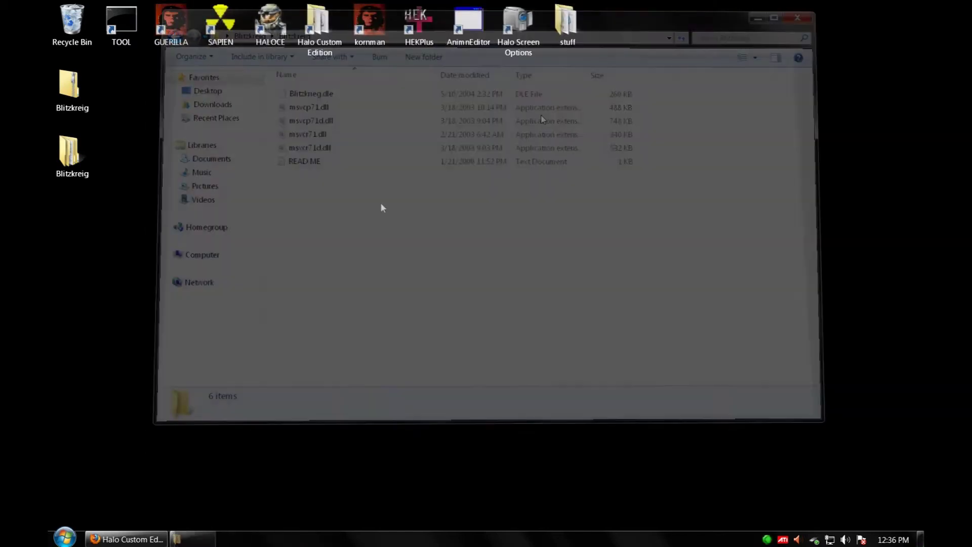
{"action": "left_click_drag", "start_coordinate": [71, 155], "coordinate": [65, 31]}
{"action": "left_click_drag", "start_coordinate": [71, 86], "coordinate": [67, 31]}
Start 3ds Max 8 and open the recent scene test_01.max.
{"action": "key", "text": "super"}
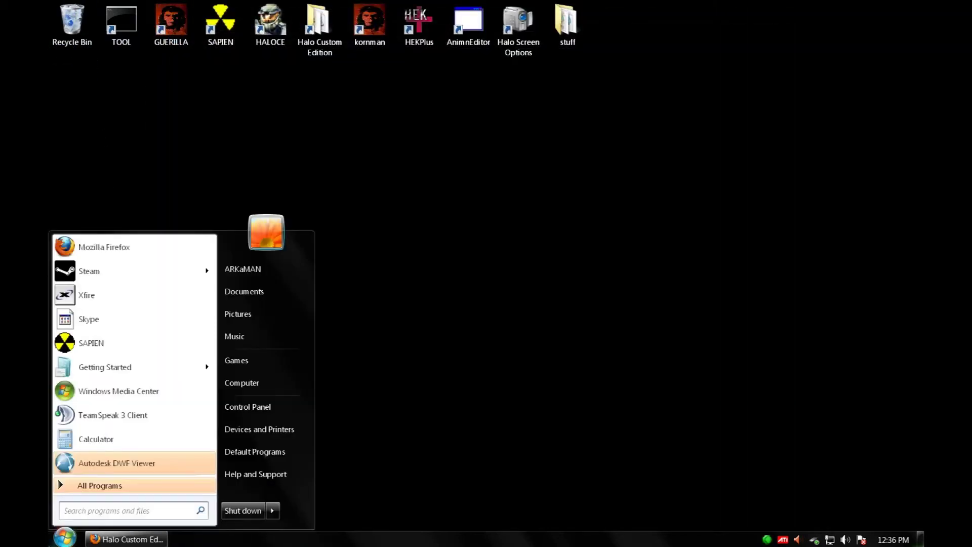
{"action": "type", "text": "3ds"}
{"action": "key", "text": "Return"}
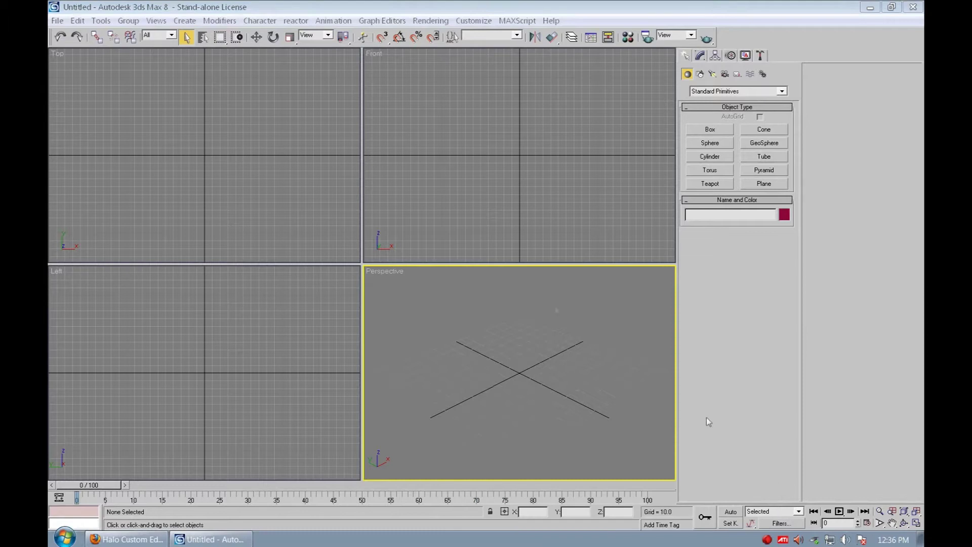
{"action": "left_click", "coordinate": [57, 20]}
{"action": "mouse_move", "coordinate": [62, 71]}
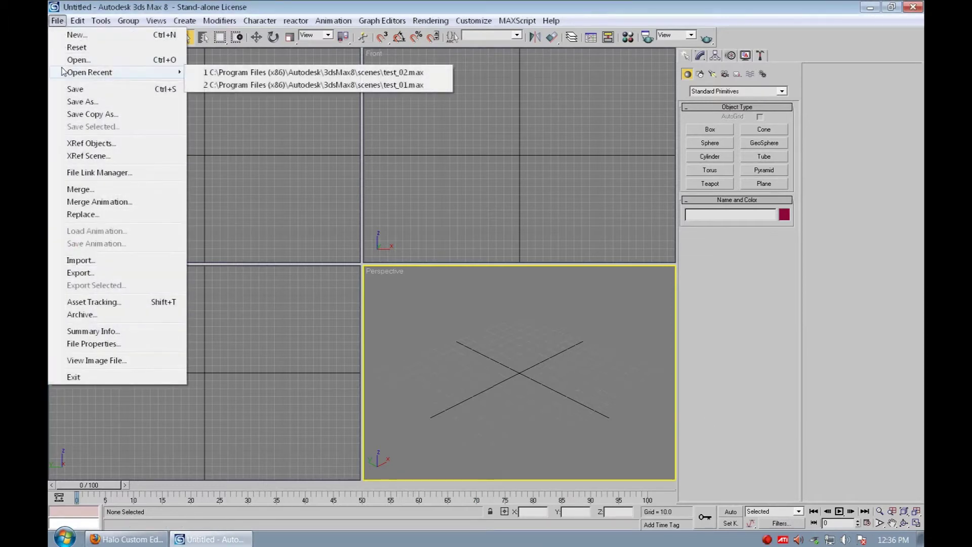
{"action": "left_click", "coordinate": [238, 85]}
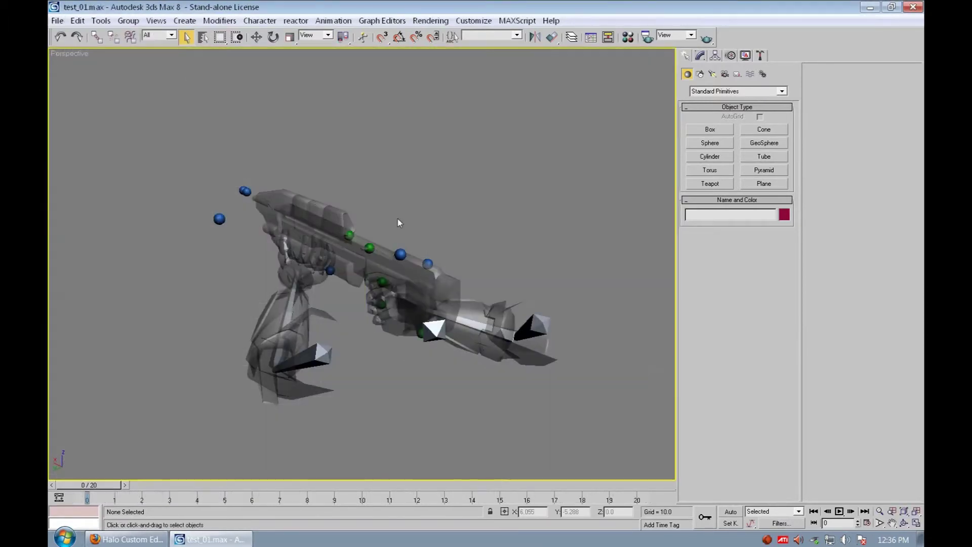
Examine the gun and arms model from several angles in the Perspective view, and activate the Select and Move tool.
{"action": "mouse_move", "coordinate": [347, 298]}
{"action": "middle_mouse_down"}
{"action": "mouse_move", "coordinate": [393, 279]}
{"action": "mouse_move", "coordinate": [357, 287]}
{"action": "middle_mouse_up"}
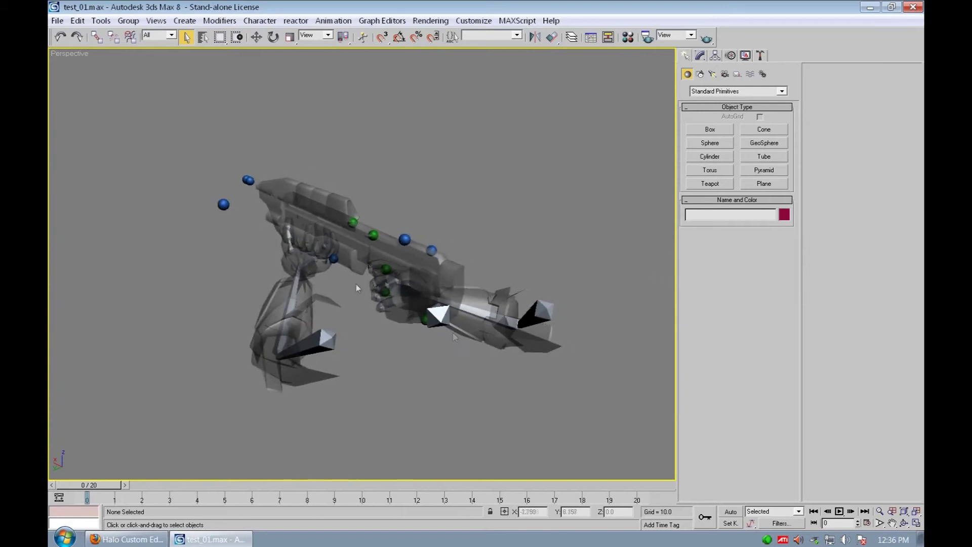
{"action": "left_click", "coordinate": [904, 523]}
{"action": "mouse_move", "coordinate": [355, 253]}
{"action": "left_mouse_down"}
{"action": "mouse_move", "coordinate": [258, 268]}
{"action": "mouse_move", "coordinate": [369, 256]}
{"action": "left_mouse_up"}
{"action": "left_click_drag", "start_coordinate": [527, 317], "coordinate": [383, 255]}
{"action": "scroll", "coordinate": [362, 279], "scroll_direction": "up", "scroll_amount": 3}
{"action": "scroll", "coordinate": [364, 261], "scroll_direction": "down", "scroll_amount": 3}
{"action": "scroll", "coordinate": [370, 261], "scroll_direction": "up", "scroll_amount": 3}
{"action": "scroll", "coordinate": [389, 258], "scroll_direction": "down", "scroll_amount": 3}
{"action": "left_click", "coordinate": [254, 38]}
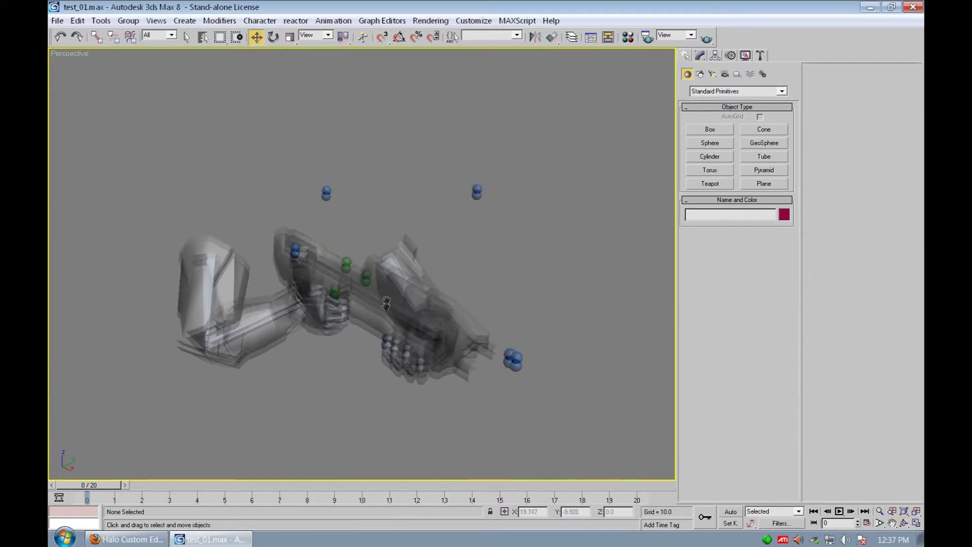
{"action": "scroll", "coordinate": [386, 289], "scroll_direction": "up", "scroll_amount": 3}
{"action": "scroll", "coordinate": [386, 298], "scroll_direction": "up", "scroll_amount": 3}
{"action": "scroll", "coordinate": [380, 273], "scroll_direction": "down", "scroll_amount": 3}
{"action": "scroll", "coordinate": [377, 253], "scroll_direction": "up", "scroll_amount": 3}
{"action": "scroll", "coordinate": [377, 264], "scroll_direction": "down", "scroll_amount": 3}
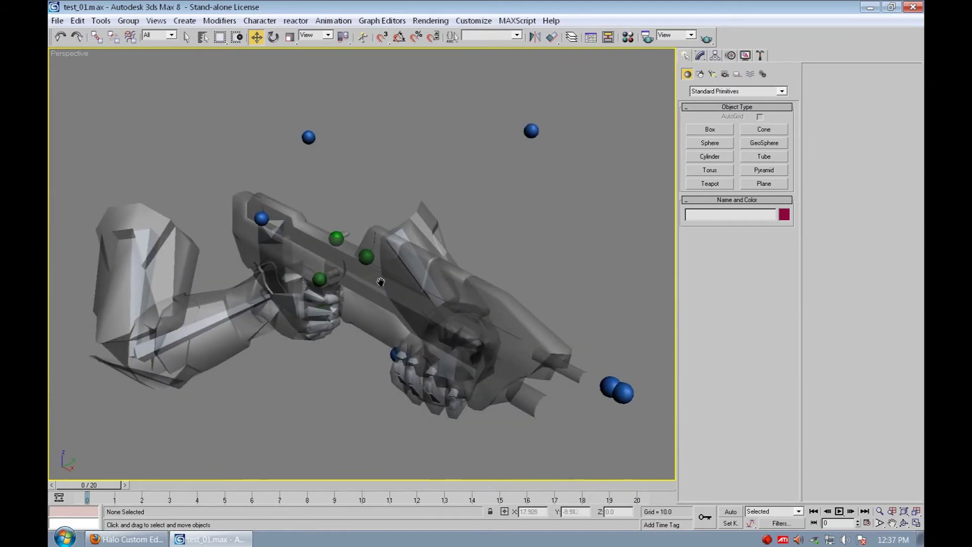
{"action": "scroll", "coordinate": [380, 273], "scroll_direction": "up", "scroll_amount": 4}
{"action": "scroll", "coordinate": [385, 269], "scroll_direction": "down", "scroll_amount": 4}
{"action": "scroll", "coordinate": [398, 300], "scroll_direction": "up", "scroll_amount": 3}
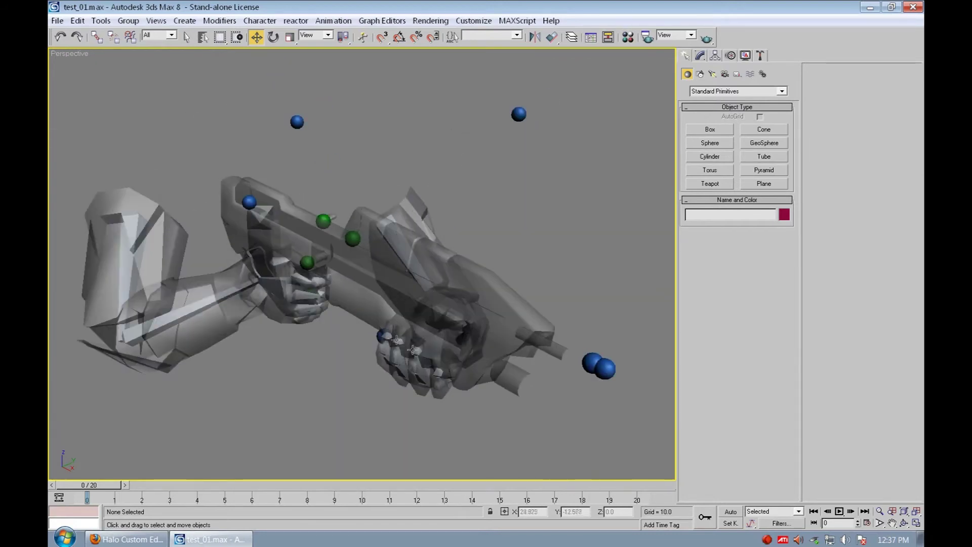
{"action": "scroll", "coordinate": [430, 352], "scroll_direction": "down", "scroll_amount": 3}
{"action": "scroll", "coordinate": [430, 352], "scroll_direction": "up", "scroll_amount": 4}
{"action": "middle_click_drag", "start_coordinate": [431, 352], "coordinate": [433, 354]}
{"action": "scroll", "coordinate": [432, 354], "scroll_direction": "down", "scroll_amount": 3}
{"action": "scroll", "coordinate": [431, 353], "scroll_direction": "up", "scroll_amount": 4}
{"action": "scroll", "coordinate": [428, 350], "scroll_direction": "down", "scroll_amount": 3}
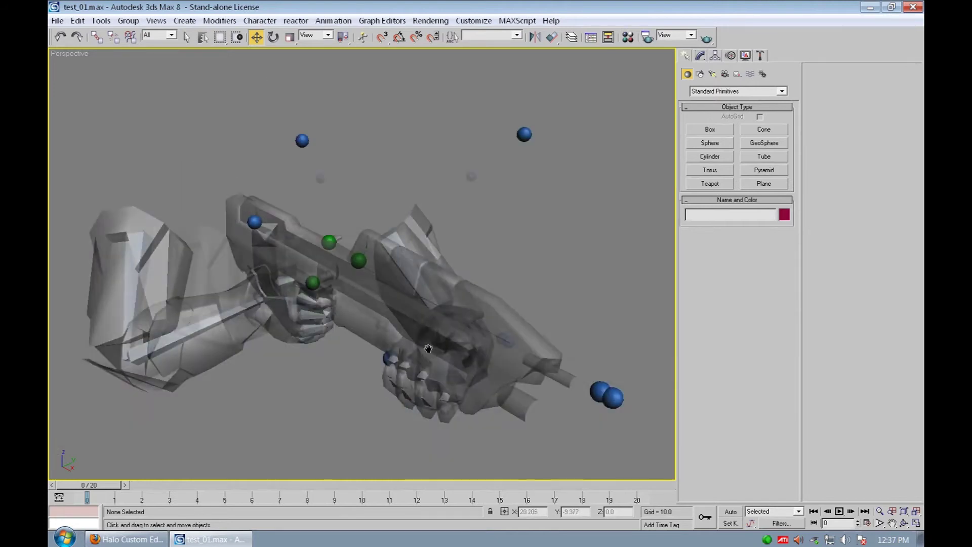
{"action": "scroll", "coordinate": [428, 347], "scroll_direction": "up", "scroll_amount": 2}
{"action": "middle_click_drag", "start_coordinate": [428, 347], "coordinate": [431, 332]}
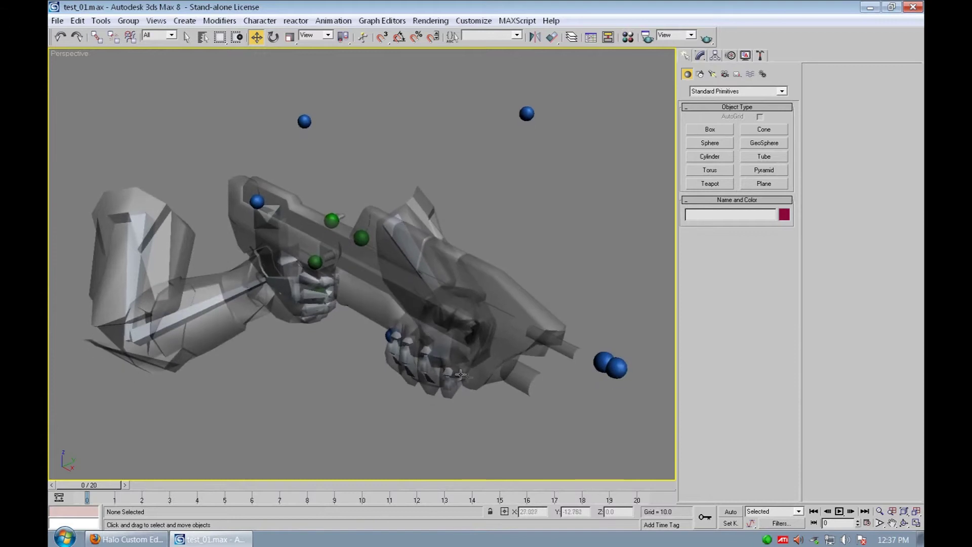
Orbit to the other side of the gun and select the left wrist bone (frame l wriste) below the front grip.
{"action": "left_click", "coordinate": [904, 523]}
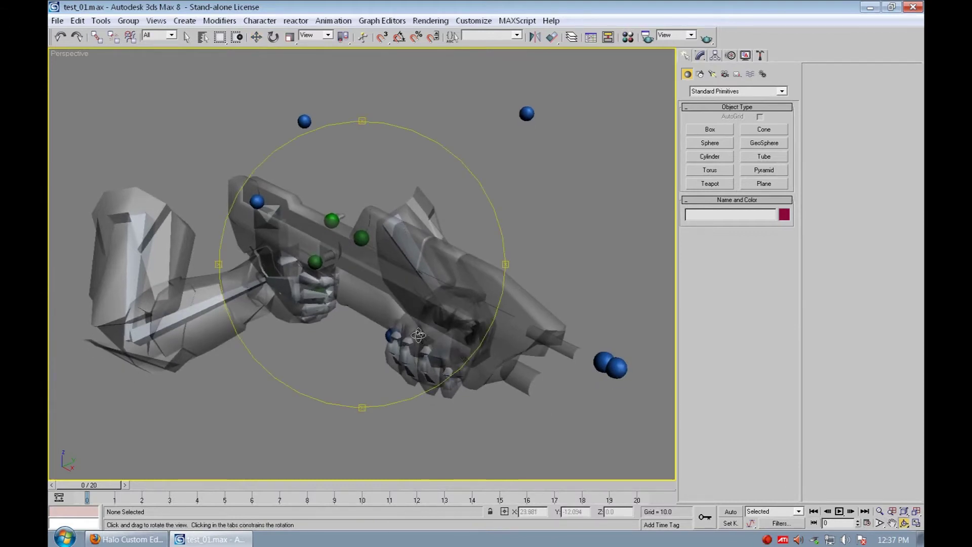
{"action": "left_click_drag", "start_coordinate": [427, 323], "coordinate": [348, 289]}
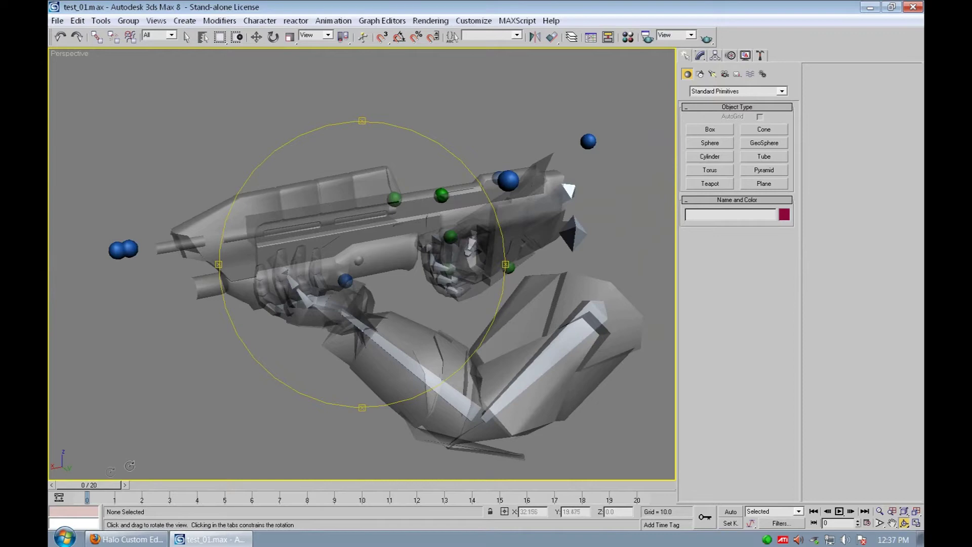
{"action": "mouse_move", "coordinate": [87, 485]}
{"action": "left_mouse_down"}
{"action": "mouse_move", "coordinate": [583, 485]}
{"action": "mouse_move", "coordinate": [88, 485]}
{"action": "left_mouse_up"}
{"action": "mouse_move", "coordinate": [327, 319]}
{"action": "left_mouse_down"}
{"action": "mouse_move", "coordinate": [330, 349]}
{"action": "mouse_move", "coordinate": [326, 324]}
{"action": "left_mouse_up"}
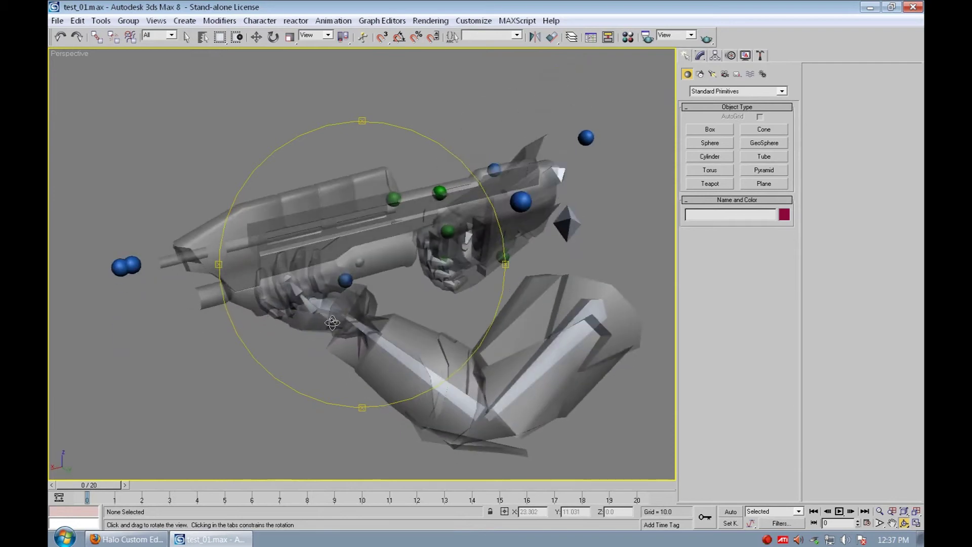
{"action": "left_click", "coordinate": [257, 37]}
{"action": "scroll", "coordinate": [337, 352], "scroll_direction": "up", "scroll_amount": 10}
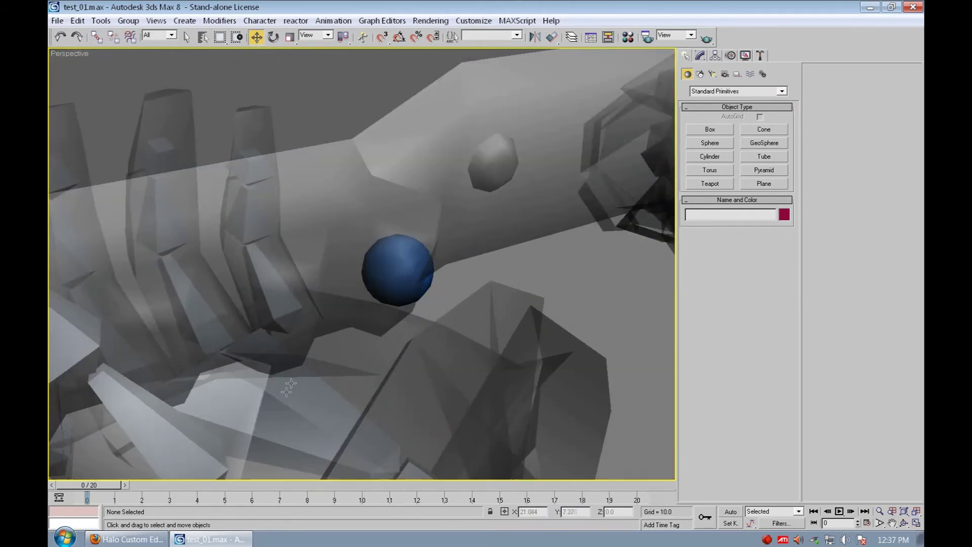
{"action": "left_click", "coordinate": [283, 400]}
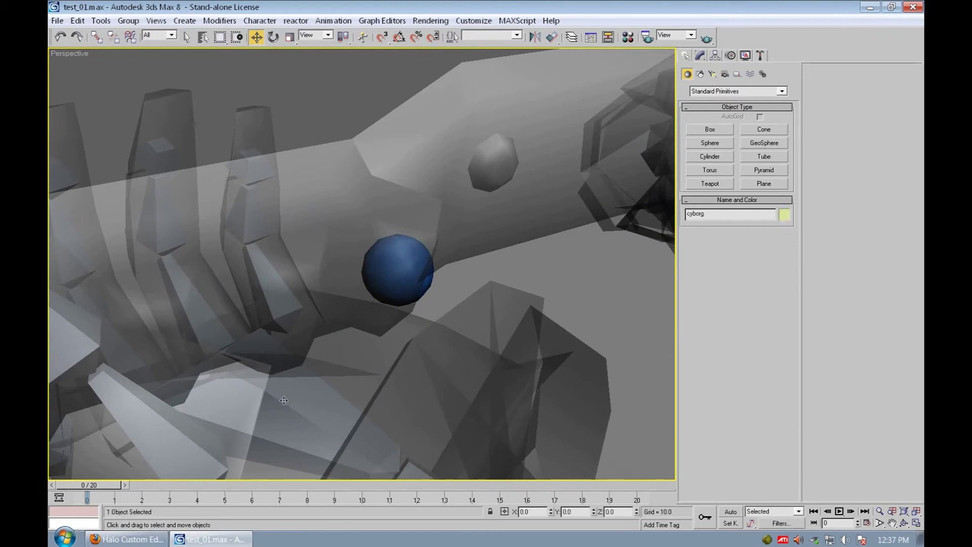
{"action": "left_click", "coordinate": [284, 401]}
{"action": "scroll", "coordinate": [284, 400], "scroll_direction": "down", "scroll_amount": 10}
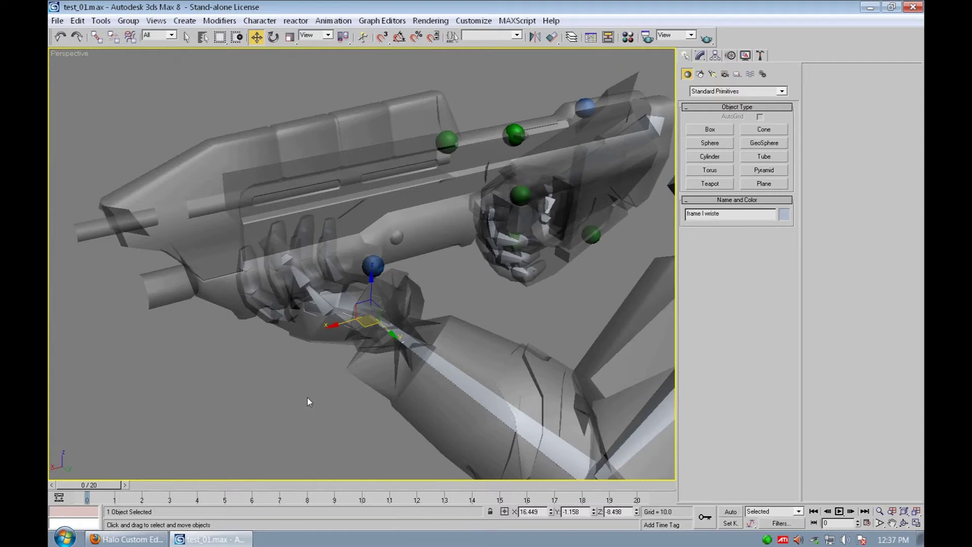
{"action": "left_click", "coordinate": [731, 512]}
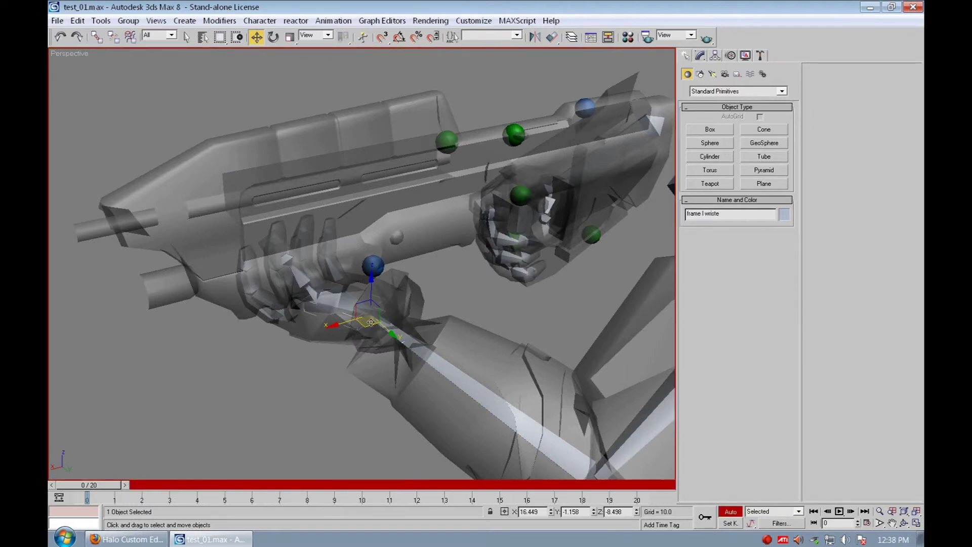
{"action": "scroll", "coordinate": [344, 329], "scroll_direction": "down", "scroll_amount": 3}
{"action": "middle_click_drag", "start_coordinate": [345, 329], "coordinate": [402, 339]}
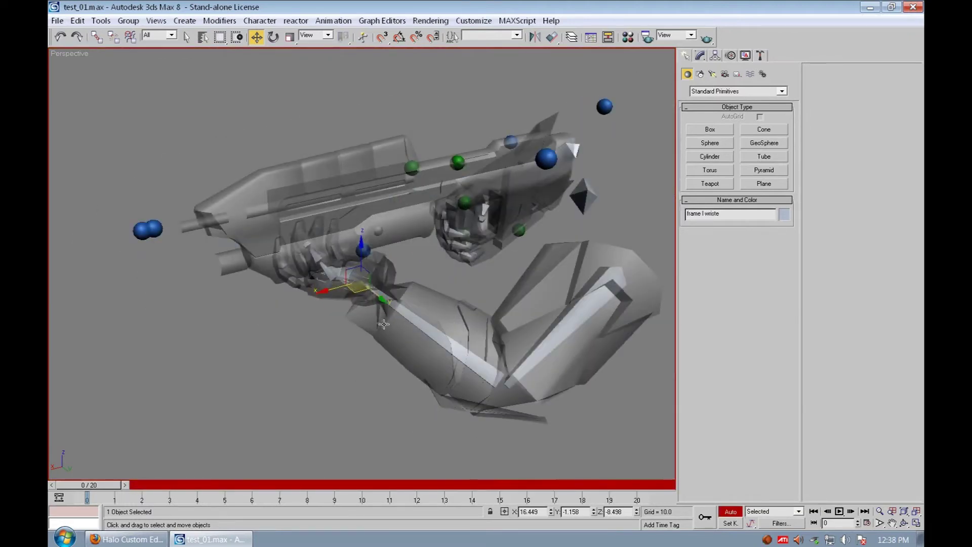
{"action": "left_click_drag", "start_coordinate": [361, 250], "coordinate": [355, 263]}
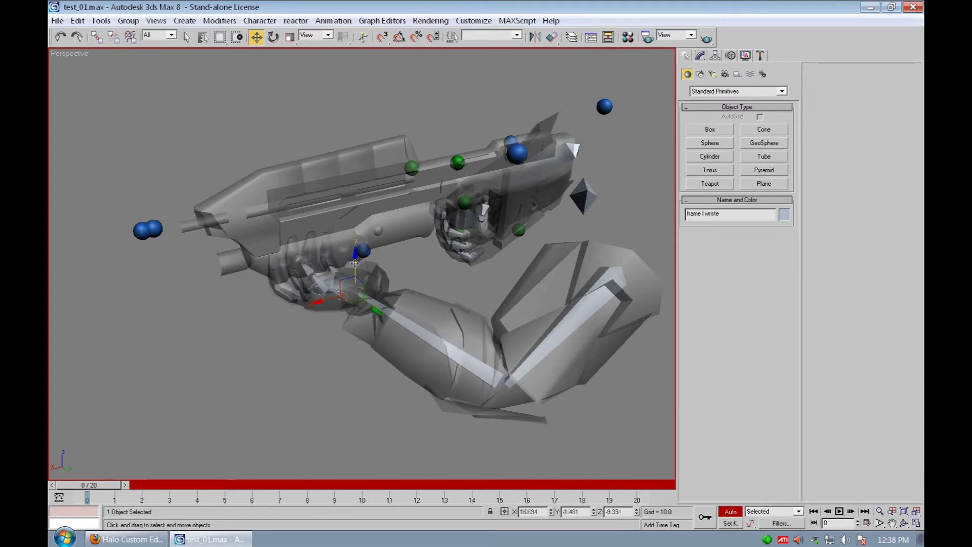
{"action": "left_click_drag", "start_coordinate": [372, 311], "coordinate": [375, 316]}
{"action": "key", "text": "ctrl+z"}
{"action": "key", "text": "ctrl+z"}
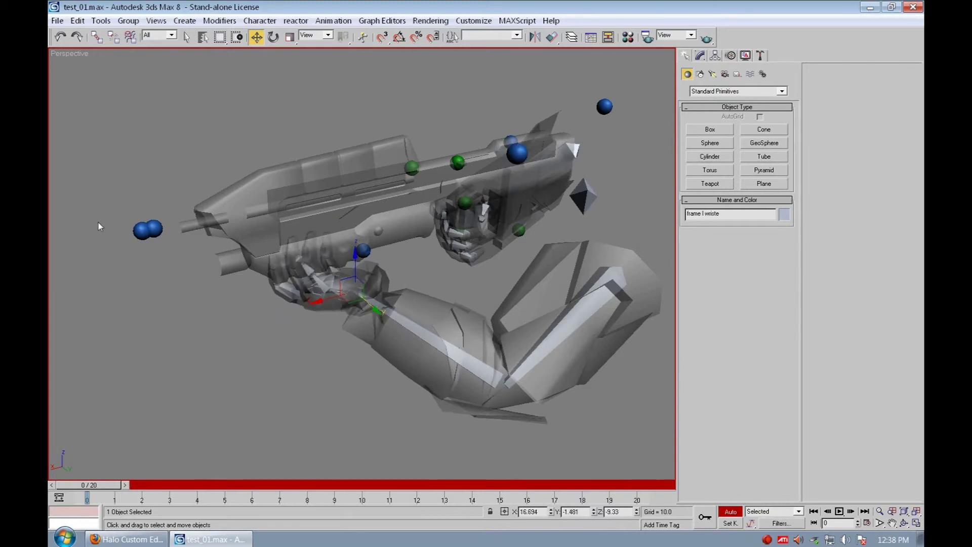
{"action": "left_click", "coordinate": [731, 512]}
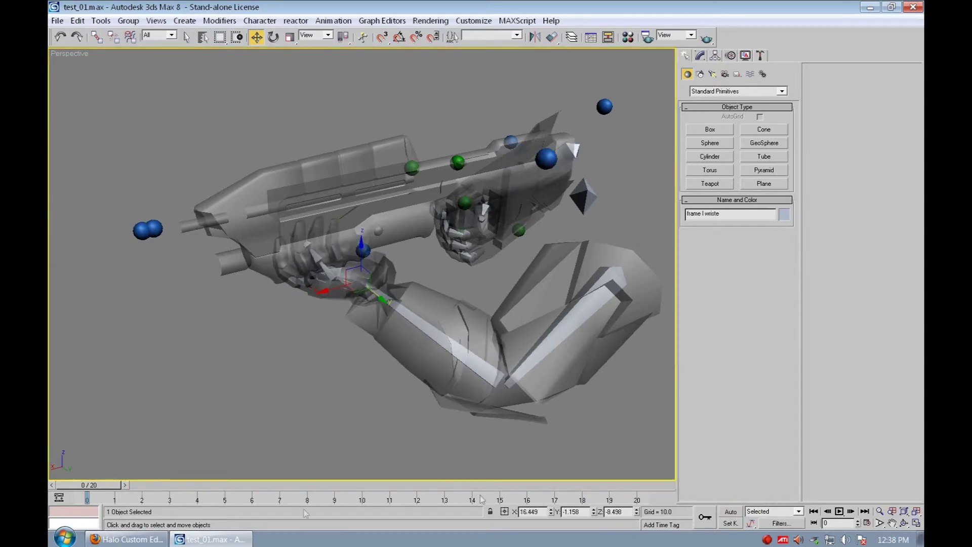
At frame 3, enable automatic keying and move the left wrist bone off the grip to about X 18, Y 0.4, Z -8.4.
{"action": "left_click_drag", "start_coordinate": [92, 492], "coordinate": [170, 486]}
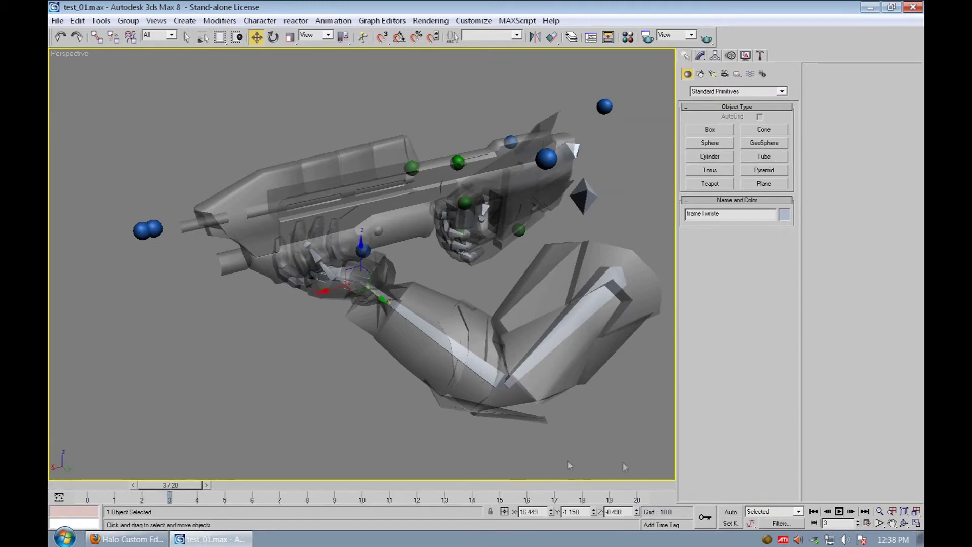
{"action": "left_click", "coordinate": [732, 512]}
{"action": "left_click_drag", "start_coordinate": [360, 247], "coordinate": [362, 268]}
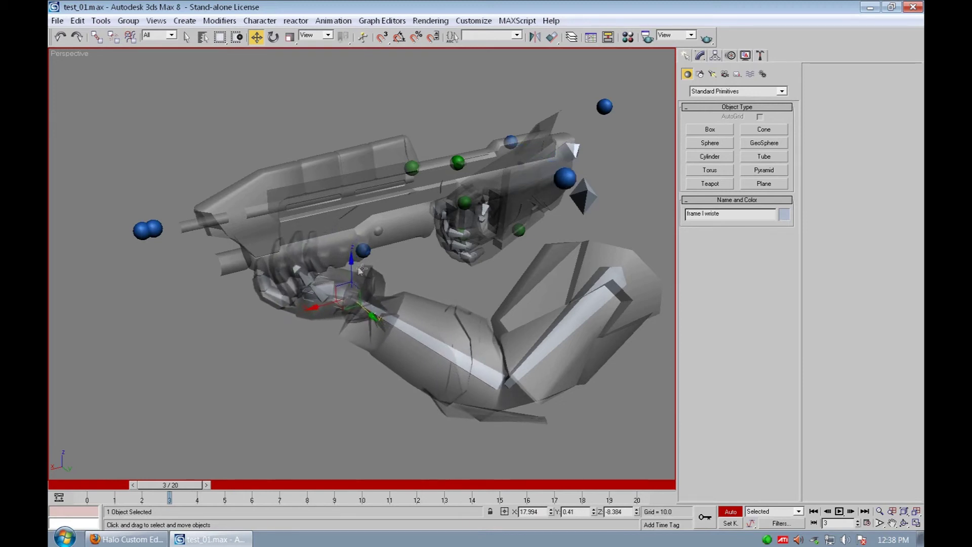
Key the wrist bone lower beneath the gun further along the timeline, and shift it back toward the elbow at frame 10.
{"action": "left_click_drag", "start_coordinate": [187, 486], "coordinate": [279, 485]}
{"action": "key", "text": "w"}
{"action": "left_click_drag", "start_coordinate": [346, 275], "coordinate": [350, 354]}
{"action": "left_click_drag", "start_coordinate": [281, 487], "coordinate": [382, 485]}
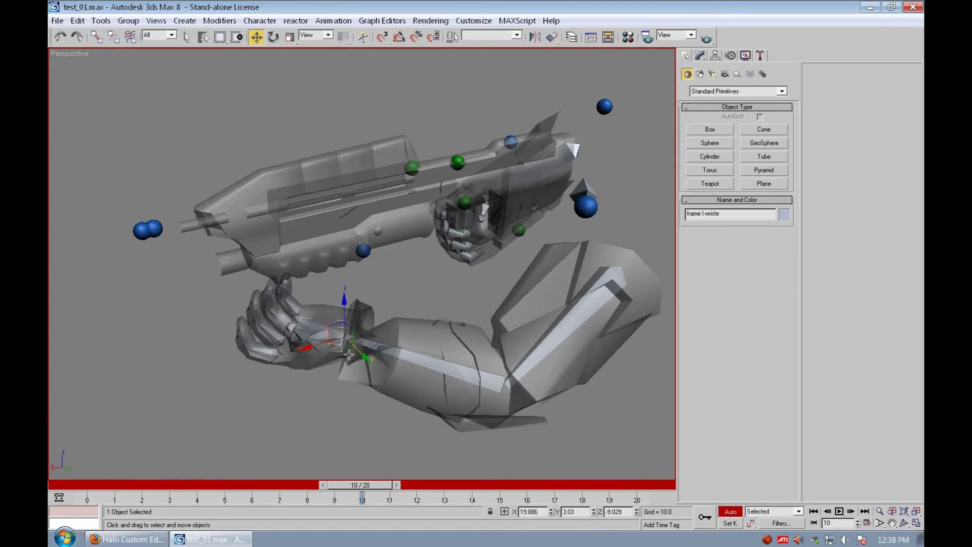
{"action": "left_click_drag", "start_coordinate": [358, 353], "coordinate": [377, 355]}
Raise the wrist bone back to the grip at frames 15 and 19, ending near X 16.2, Y -1.3, Z -8.4, and disable automatic keying.
{"action": "left_click_drag", "start_coordinate": [368, 488], "coordinate": [504, 486]}
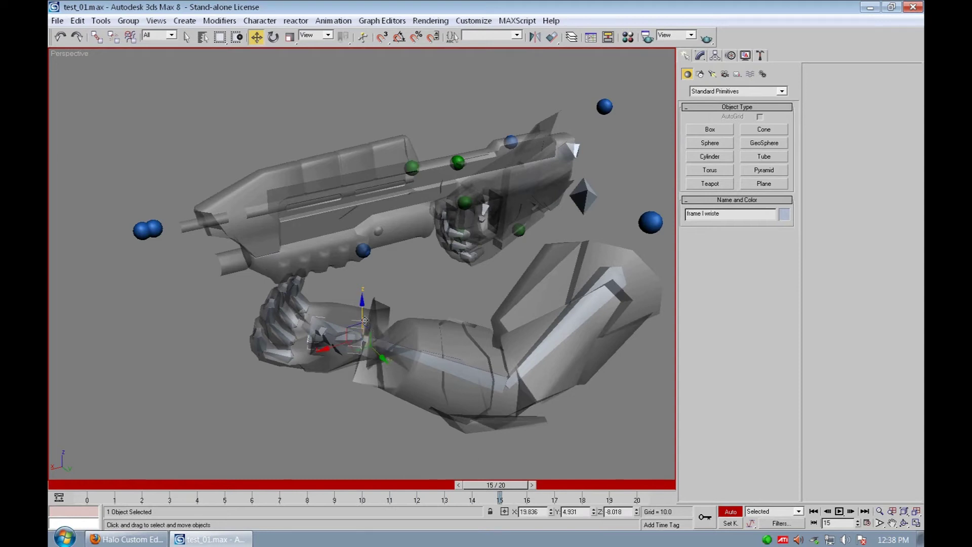
{"action": "left_click_drag", "start_coordinate": [362, 309], "coordinate": [361, 273]}
{"action": "left_click_drag", "start_coordinate": [517, 486], "coordinate": [628, 486]}
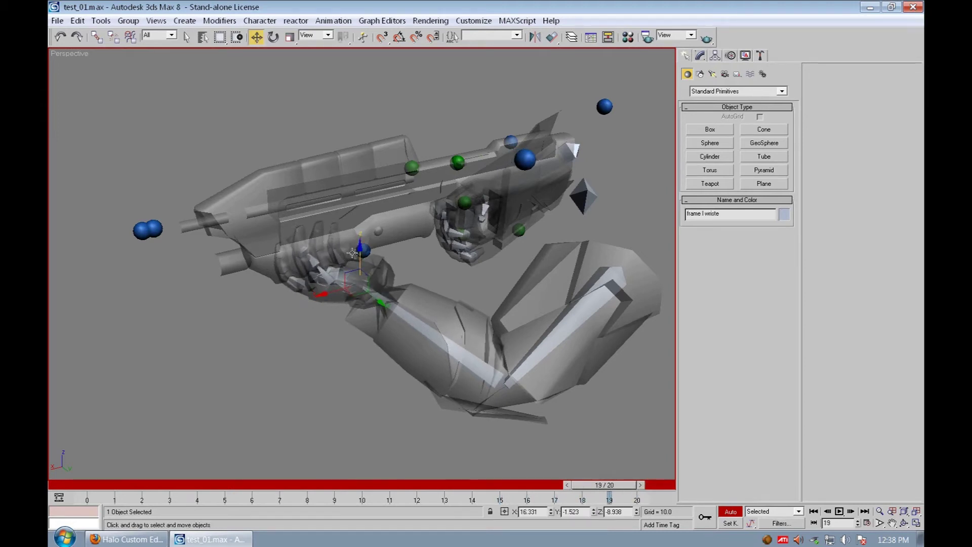
{"action": "left_click_drag", "start_coordinate": [354, 253], "coordinate": [361, 254]}
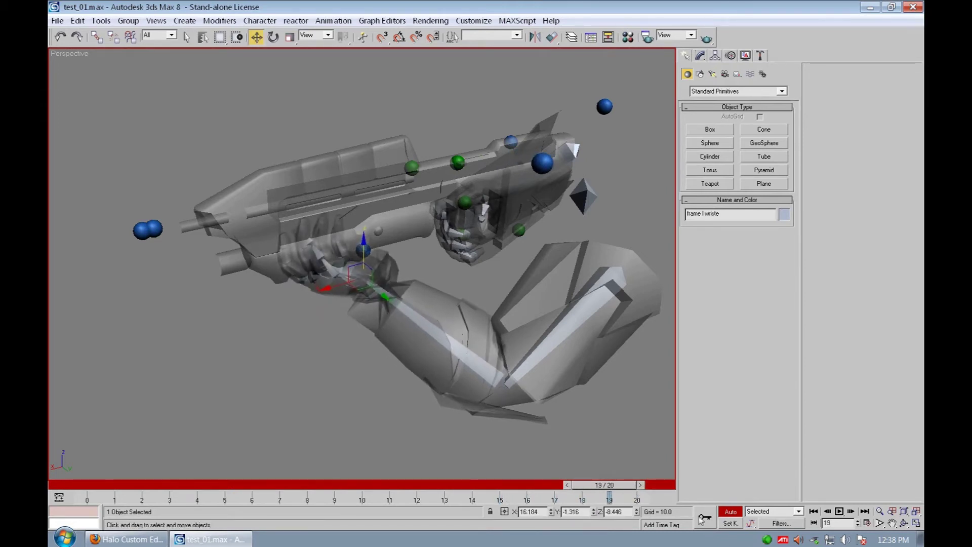
{"action": "left_click", "coordinate": [731, 511]}
Play back the hand animation from frame 0, stop it, and return to the first frame.
{"action": "left_click_drag", "start_coordinate": [605, 485], "coordinate": [50, 490]}
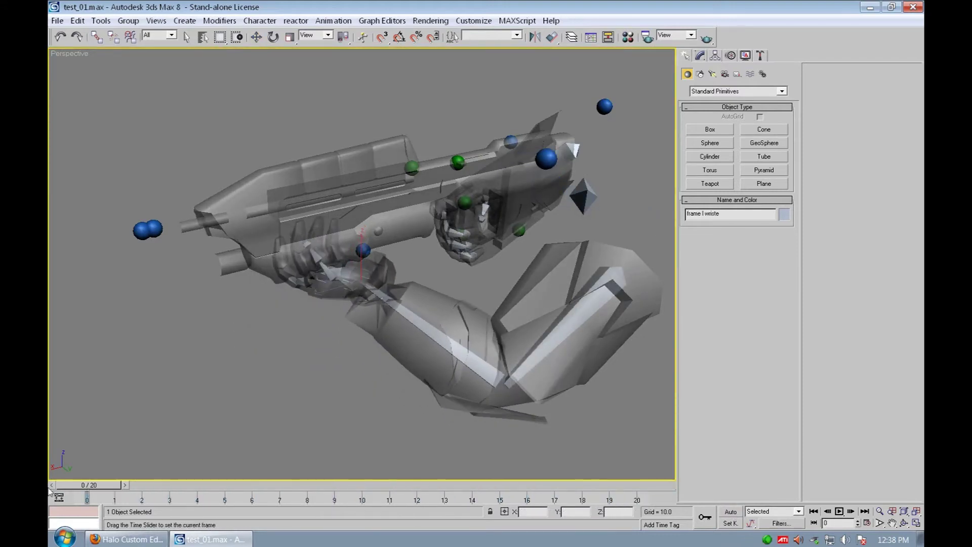
{"action": "key", "text": "w"}
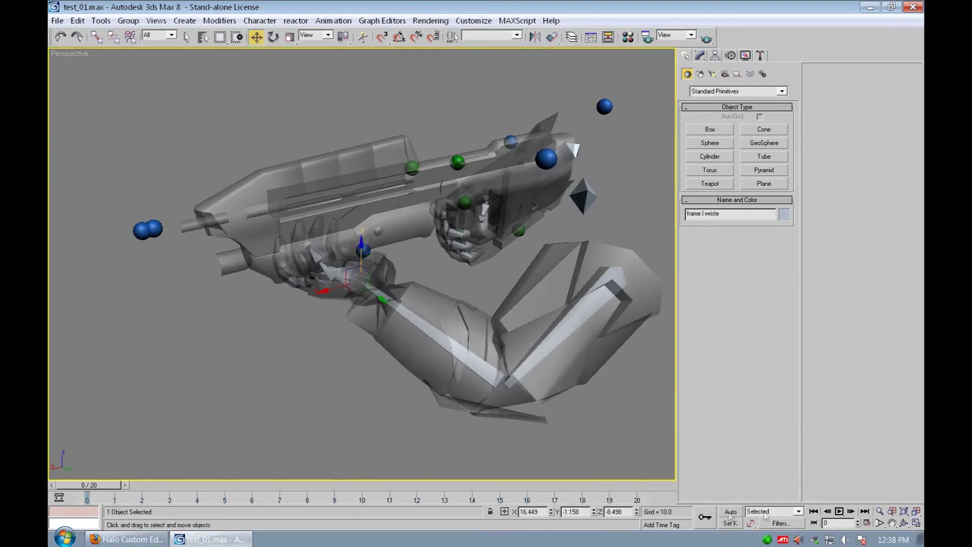
{"action": "left_click", "coordinate": [839, 512]}
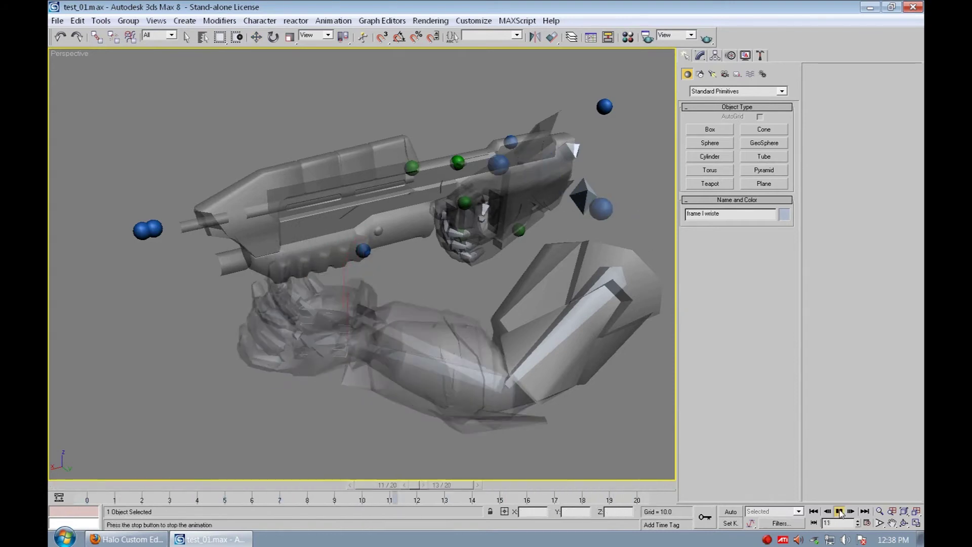
{"action": "left_click", "coordinate": [839, 511]}
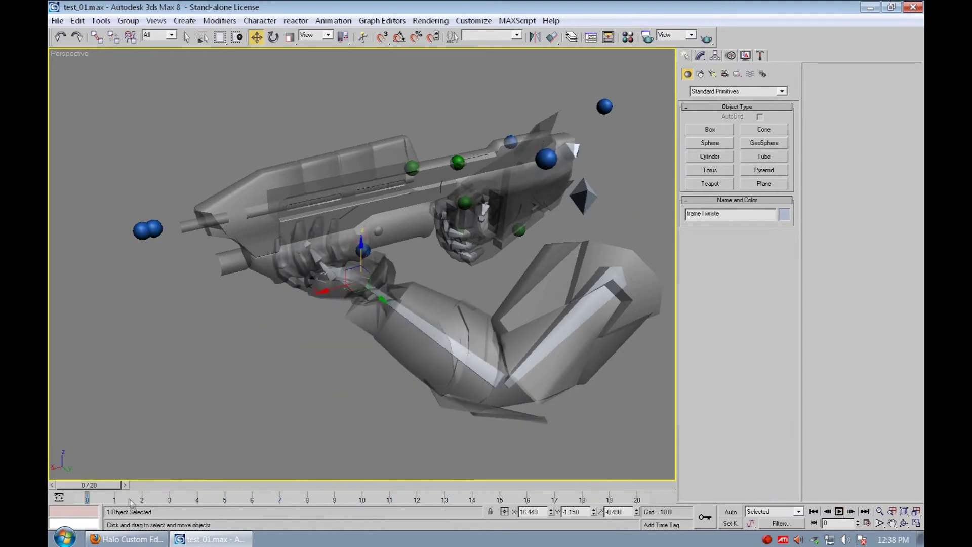
{"action": "key", "text": "w"}
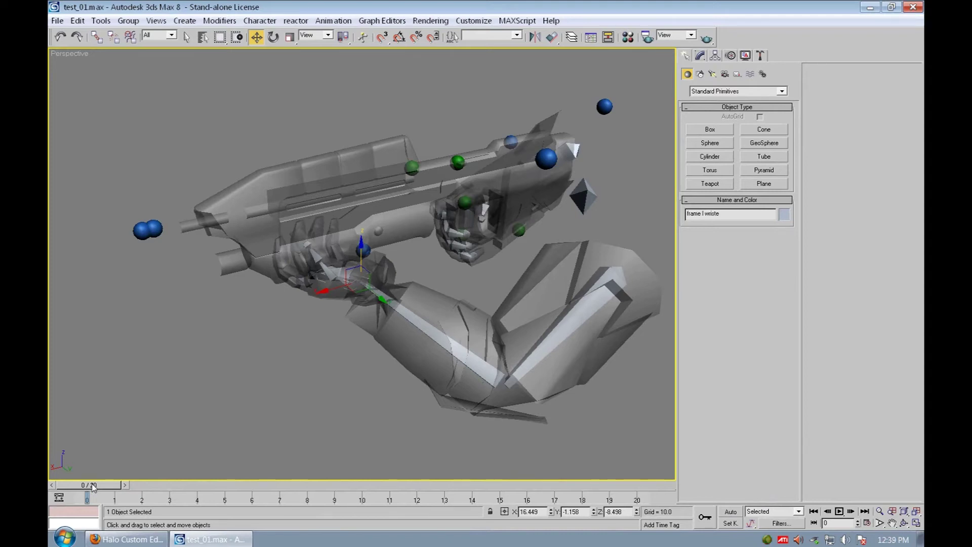
{"action": "mouse_move", "coordinate": [99, 488]}
{"action": "left_mouse_down"}
{"action": "mouse_move", "coordinate": [577, 486]}
{"action": "mouse_move", "coordinate": [86, 475]}
{"action": "left_mouse_up"}
{"action": "mouse_move", "coordinate": [110, 489]}
{"action": "left_mouse_down"}
{"action": "mouse_move", "coordinate": [608, 489]}
{"action": "mouse_move", "coordinate": [101, 489]}
{"action": "left_mouse_up"}
Save the scene test_01.max.
{"action": "left_click", "coordinate": [58, 20]}
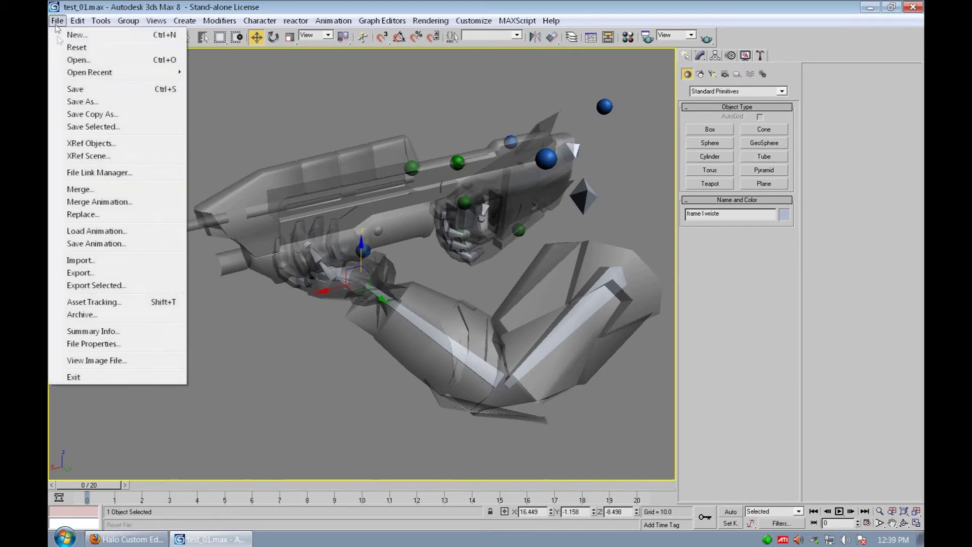
{"action": "left_click", "coordinate": [70, 88]}
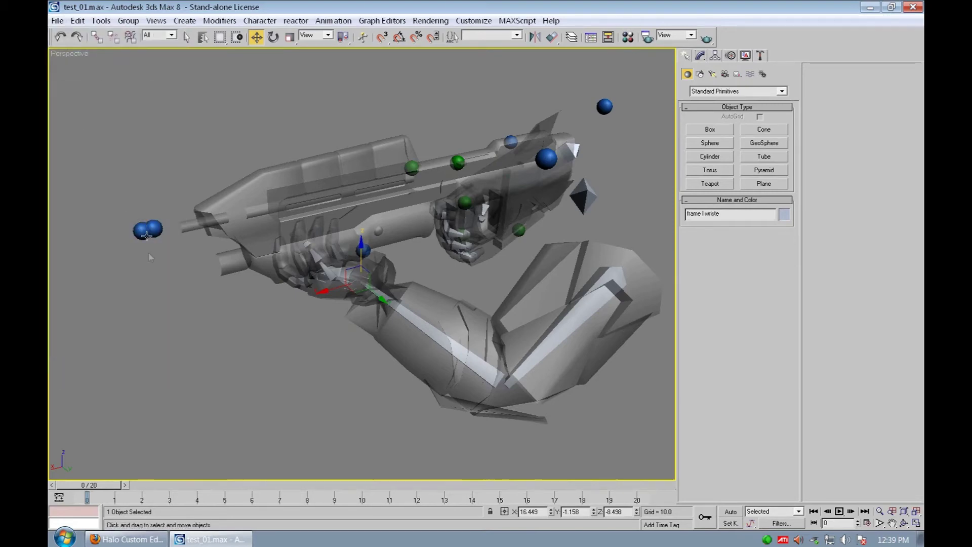
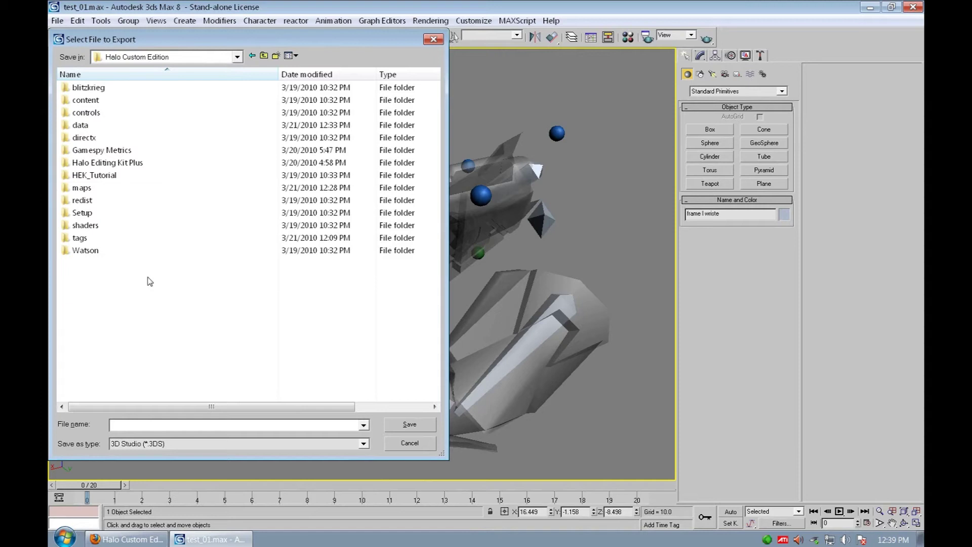
In the export dialog, open the data folder of Halo Custom Edition and create a folder named weapons in it.
{"action": "double_click", "coordinate": [87, 126]}
{"action": "right_click", "coordinate": [95, 173]}
{"action": "mouse_move", "coordinate": [155, 299]}
{"action": "left_click", "coordinate": [255, 295]}
{"action": "type", "text": "weapons"}
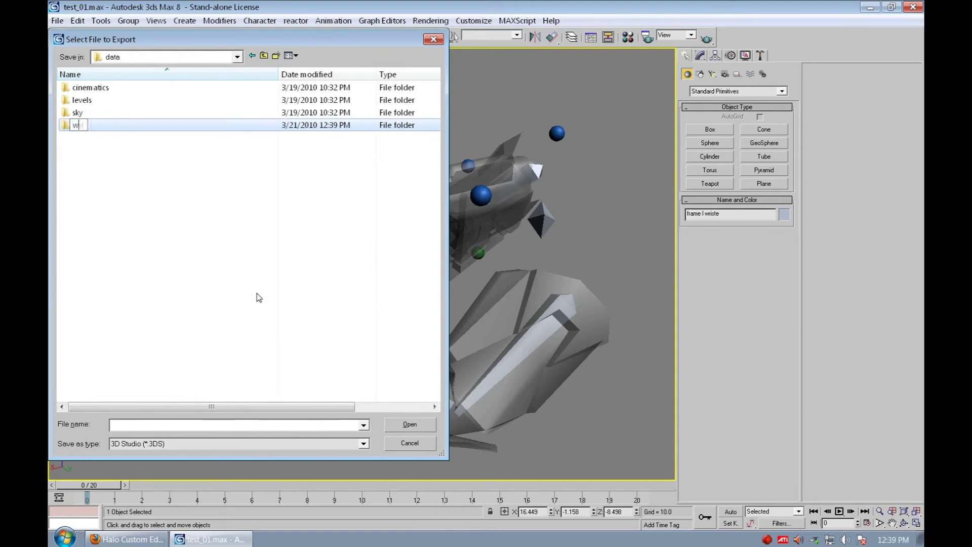
{"action": "key", "text": "Return"}
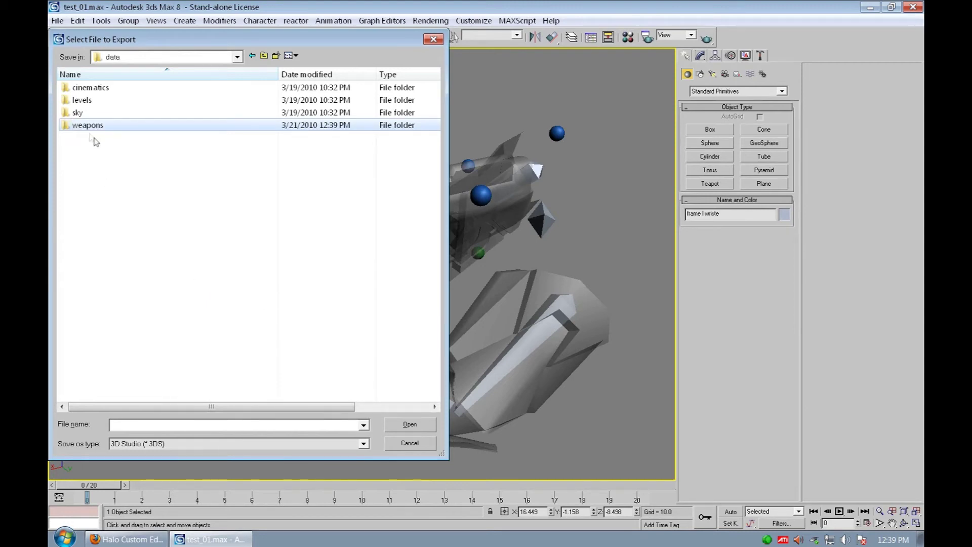
Create a folder named ar_mod inside the weapons folder and open it as the export location.
{"action": "double_click", "coordinate": [87, 127]}
{"action": "right_click", "coordinate": [119, 148]}
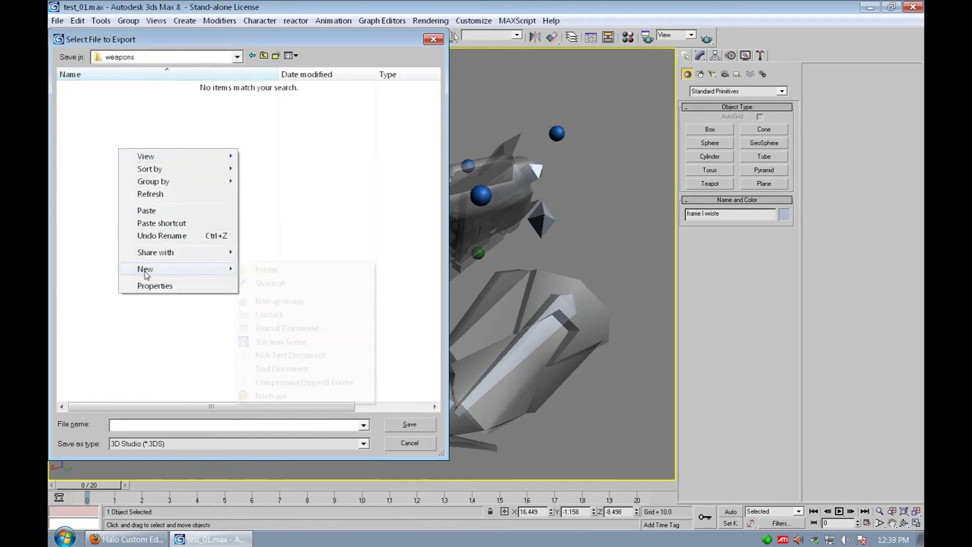
{"action": "mouse_move", "coordinate": [152, 269]}
{"action": "left_click", "coordinate": [255, 269]}
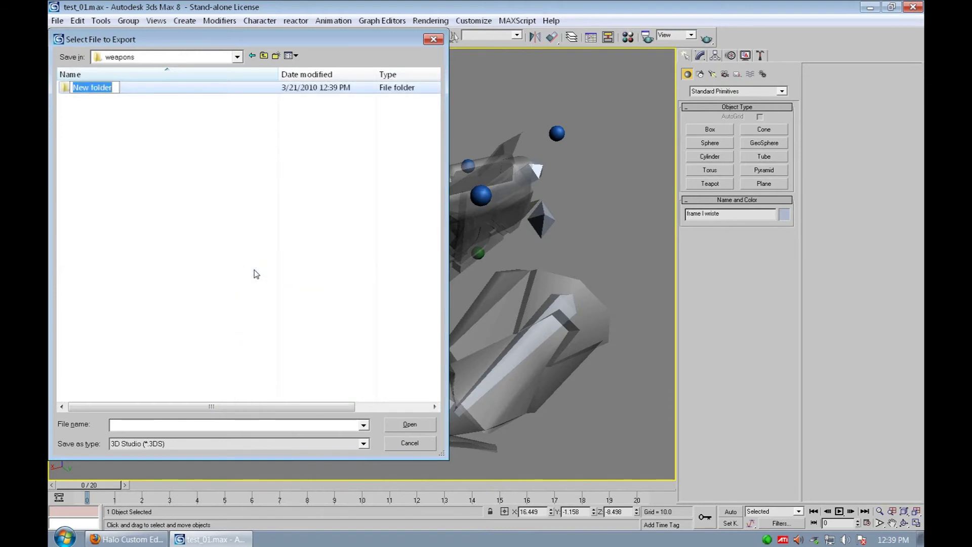
{"action": "type", "text": "anit"}
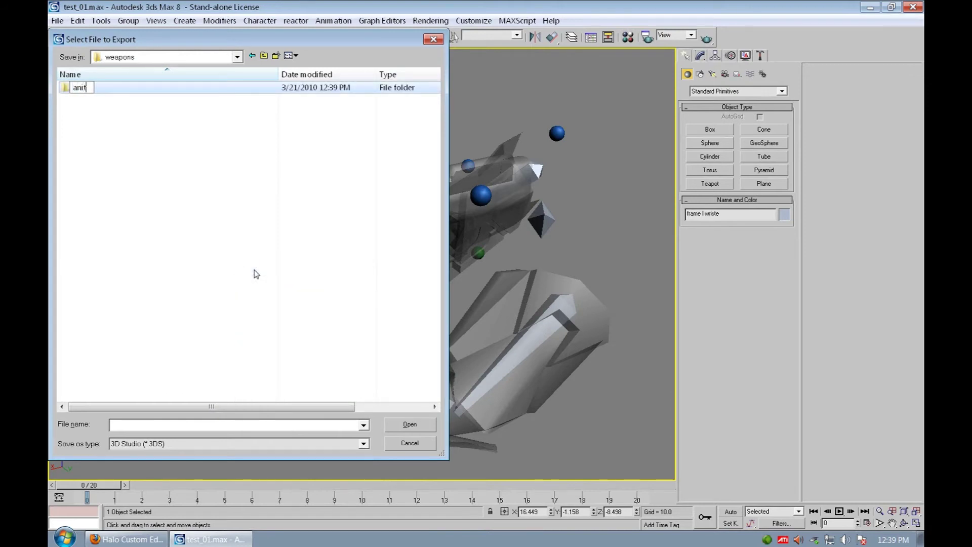
{"action": "key", "text": "BackSpace"}
{"action": "type", "text": "ar_mod"}
{"action": "key", "text": "Return"}
{"action": "double_click", "coordinate": [80, 90]}
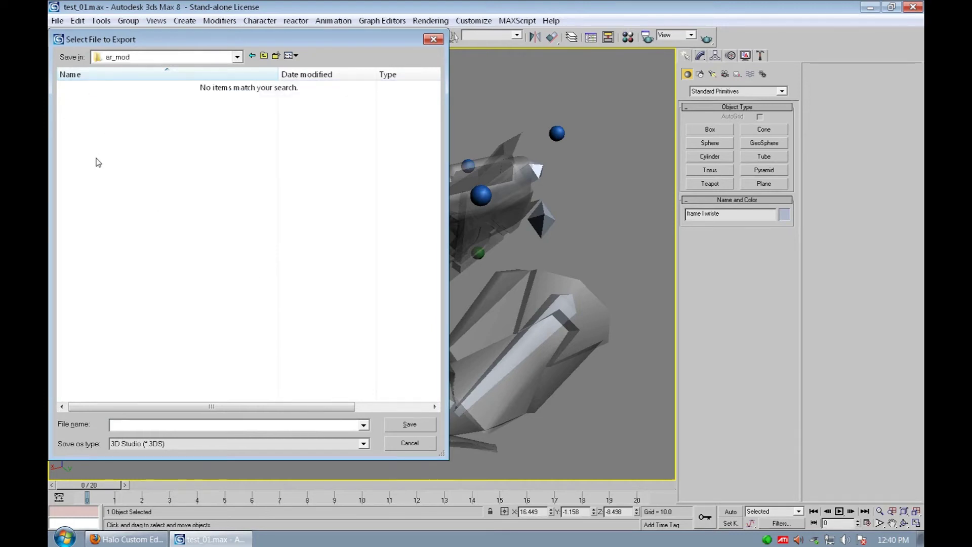
Create a folder named animations inside the ar_mod folder and open it as the export location.
{"action": "right_click", "coordinate": [96, 161]}
{"action": "mouse_move", "coordinate": [124, 281]}
{"action": "left_click", "coordinate": [257, 282]}
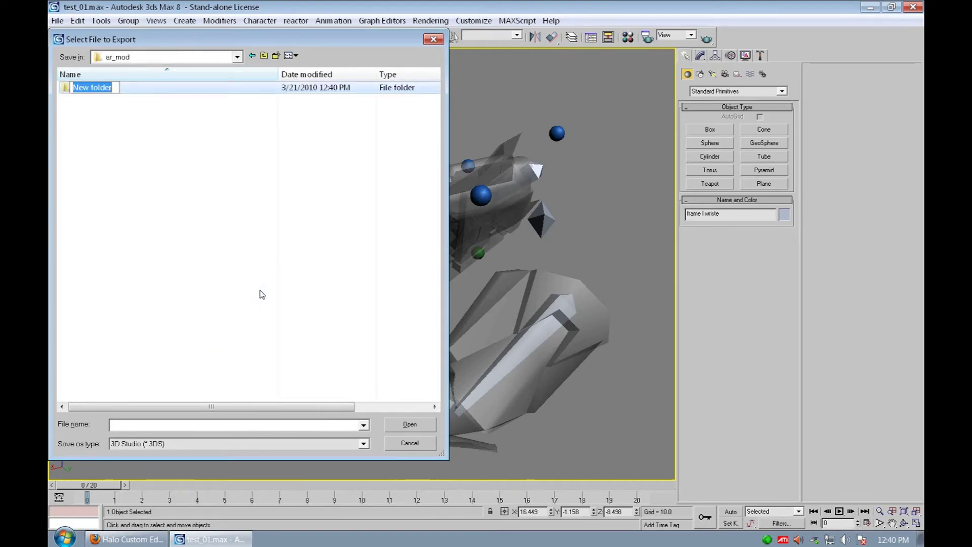
{"action": "type", "text": "animations"}
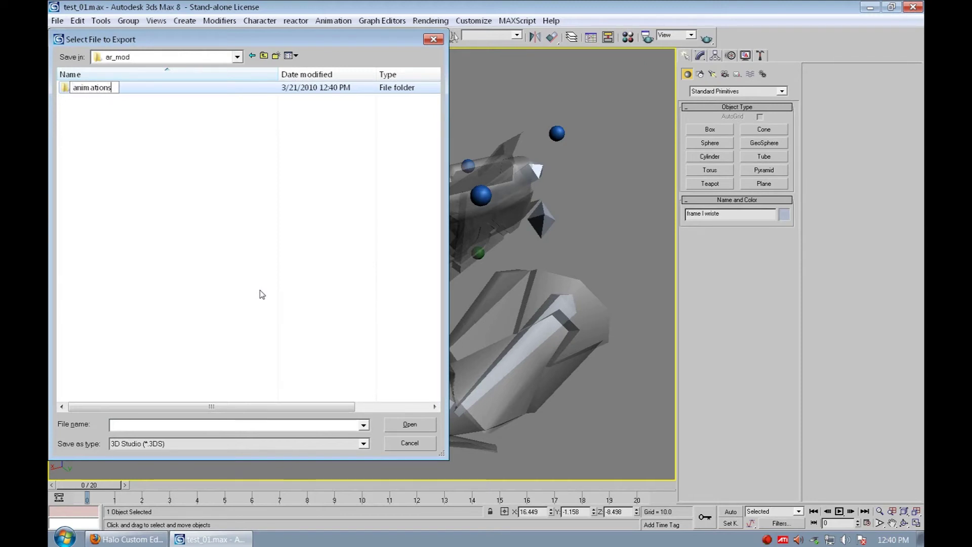
{"action": "left_click", "coordinate": [192, 239]}
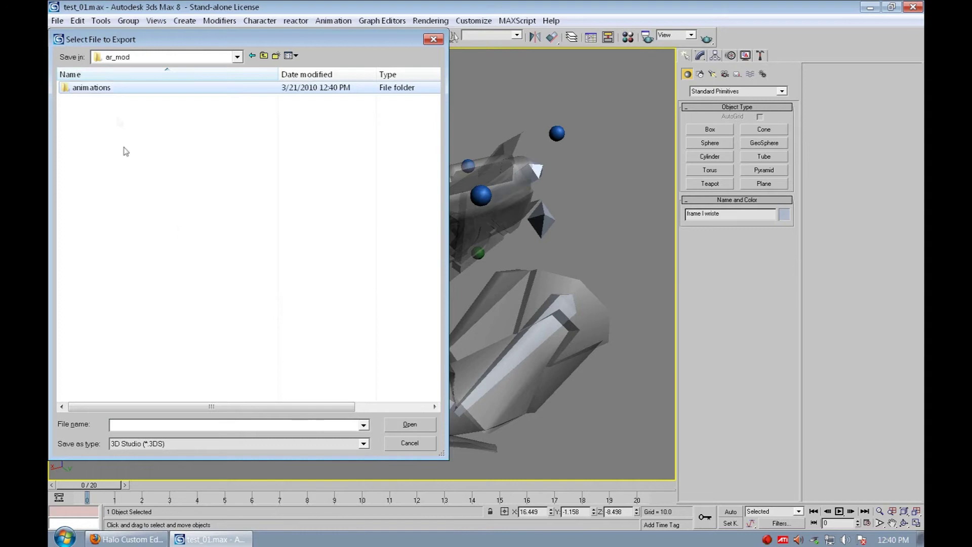
{"action": "double_click", "coordinate": [105, 91]}
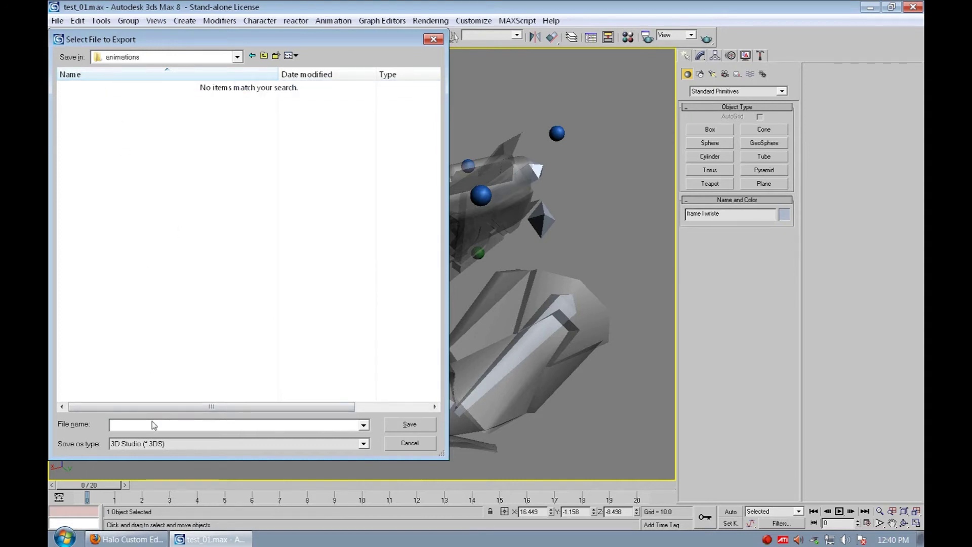
Export the scene's animation into the animations folder under the file name ar_mod.jma.
{"action": "type", "text": "ar_mod"}
{"action": "type", "text": ".jma"}
{"action": "left_click", "coordinate": [161, 444]}
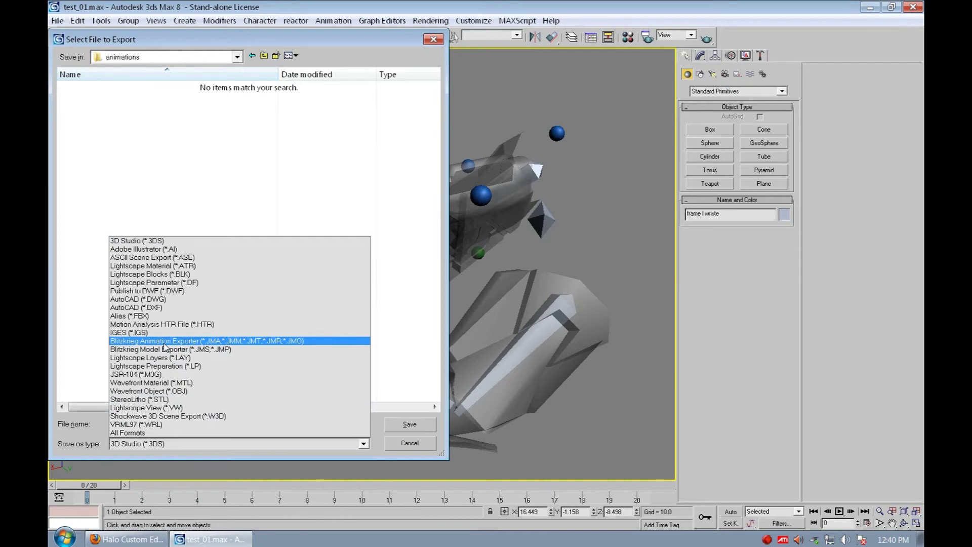
{"action": "left_click", "coordinate": [81, 344]}
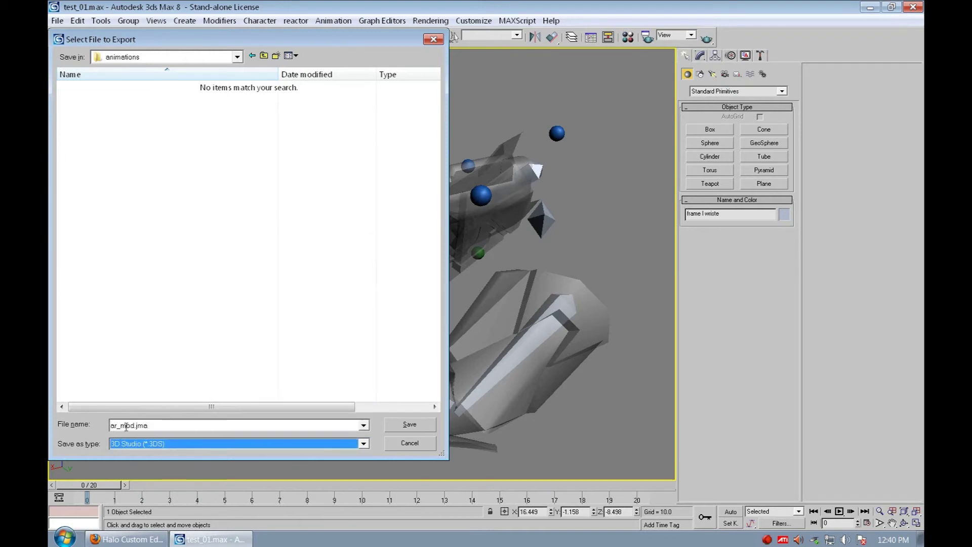
{"action": "left_click", "coordinate": [410, 425]}
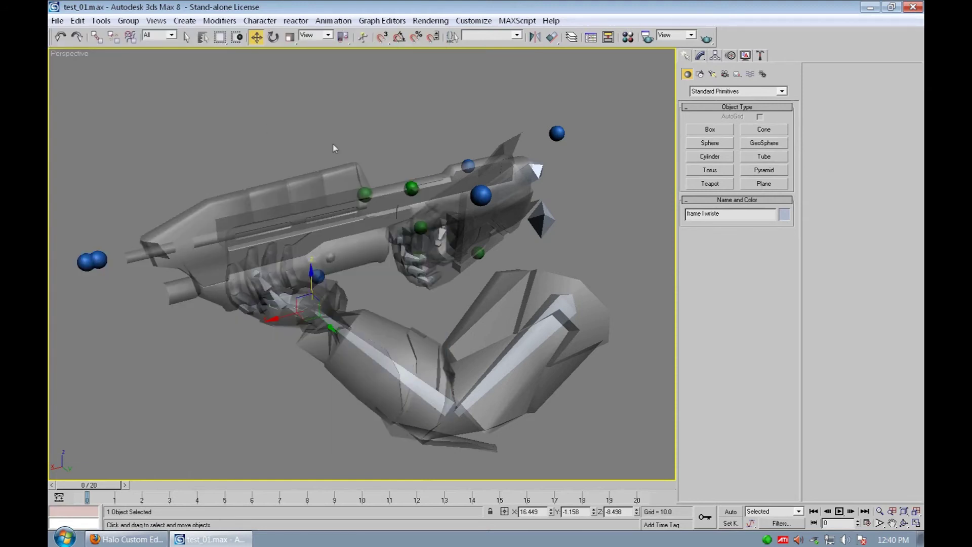
Close 3ds Max and open the TOOL command prompt from the desktop, placing its window below the desktop shortcuts.
{"action": "left_click", "coordinate": [913, 7]}
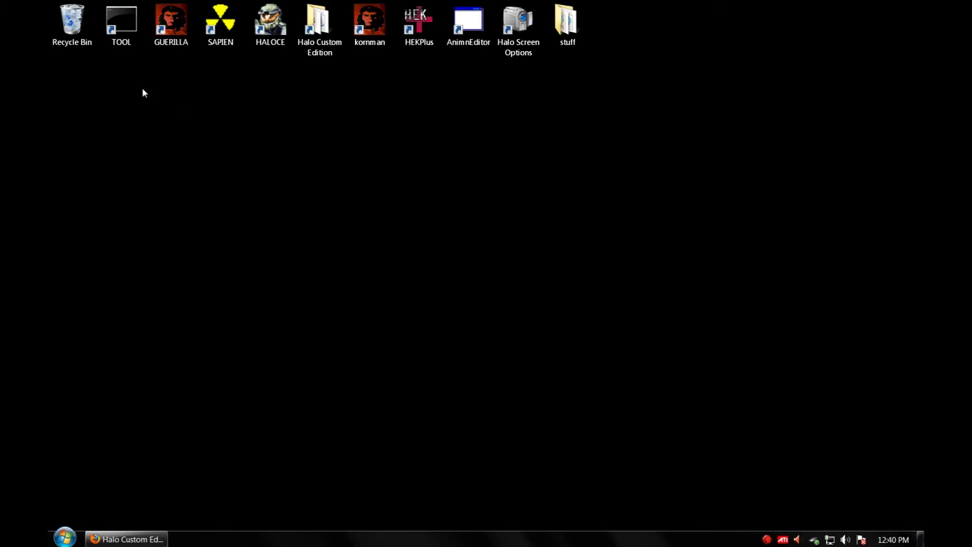
{"action": "double_click", "coordinate": [121, 28]}
{"action": "left_click_drag", "start_coordinate": [237, 26], "coordinate": [356, 120]}
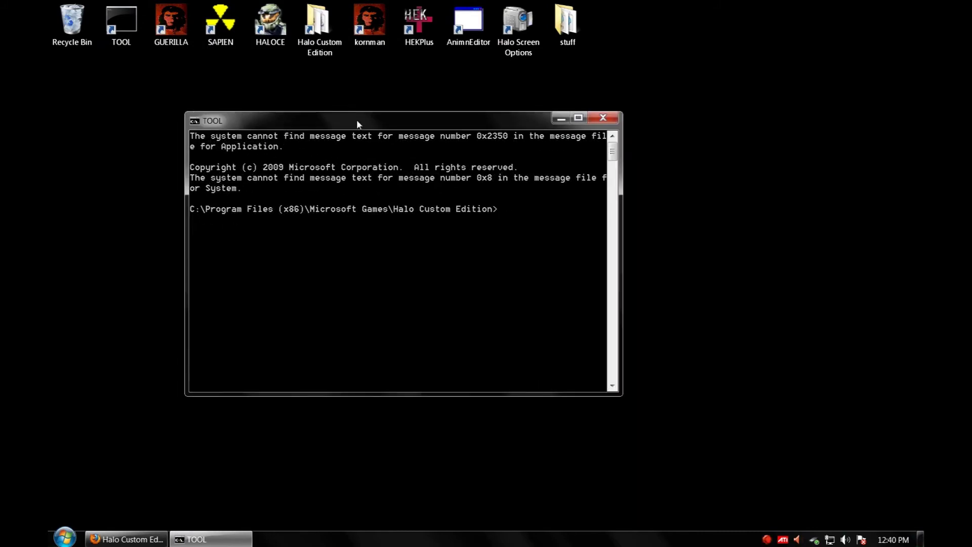
Open the Halo Custom Edition folder and locate the tool and cmd applications in it.
{"action": "double_click", "coordinate": [319, 25]}
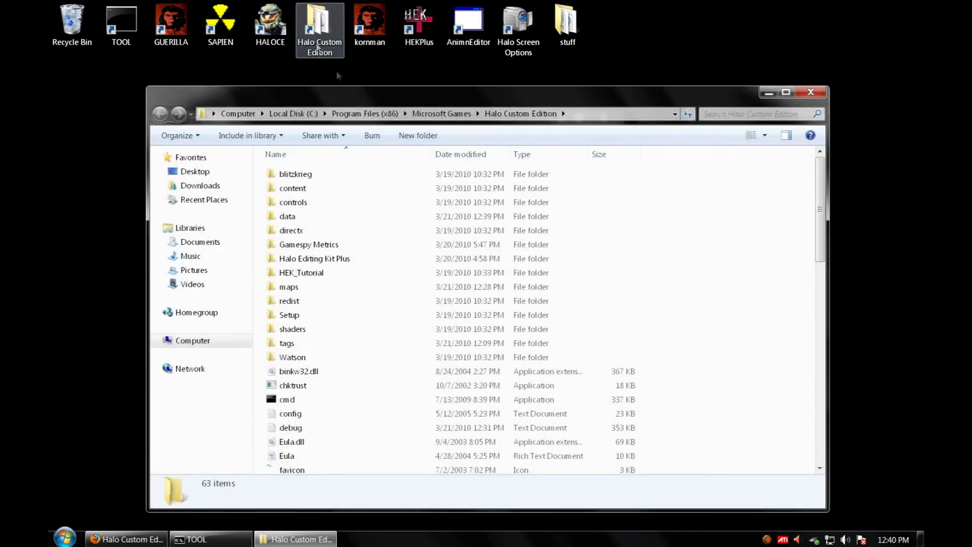
{"action": "left_click_drag", "start_coordinate": [352, 95], "coordinate": [344, 65]}
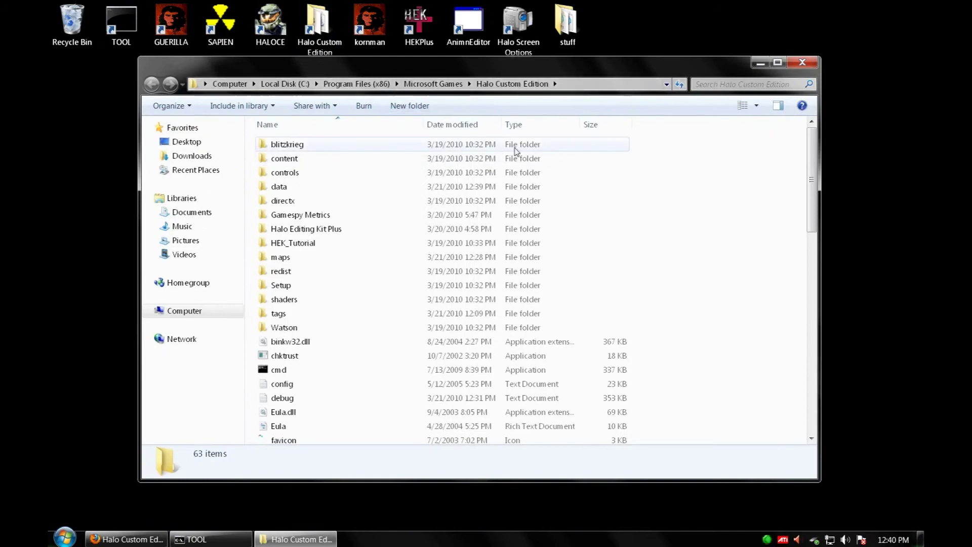
{"action": "left_click_drag", "start_coordinate": [814, 161], "coordinate": [796, 257]}
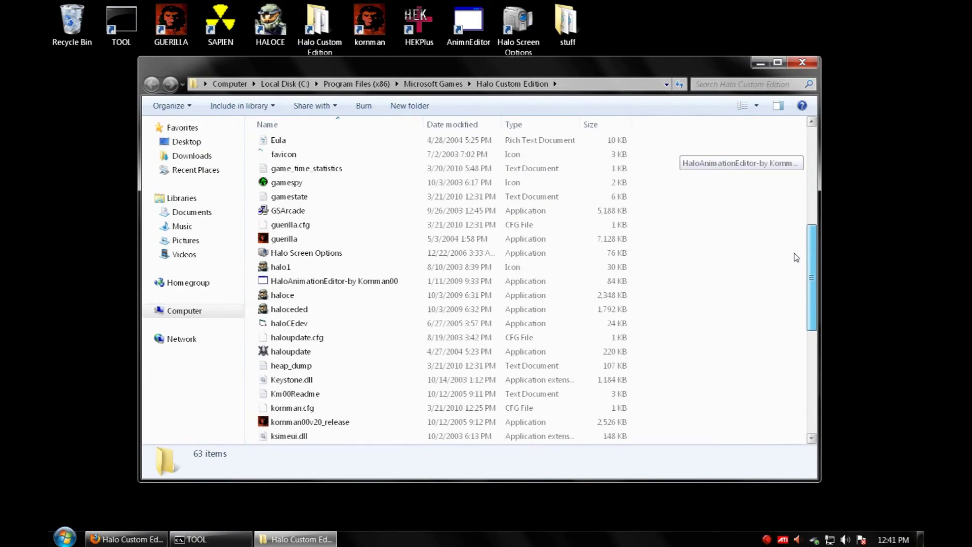
{"action": "left_click_drag", "start_coordinate": [796, 258], "coordinate": [786, 222]}
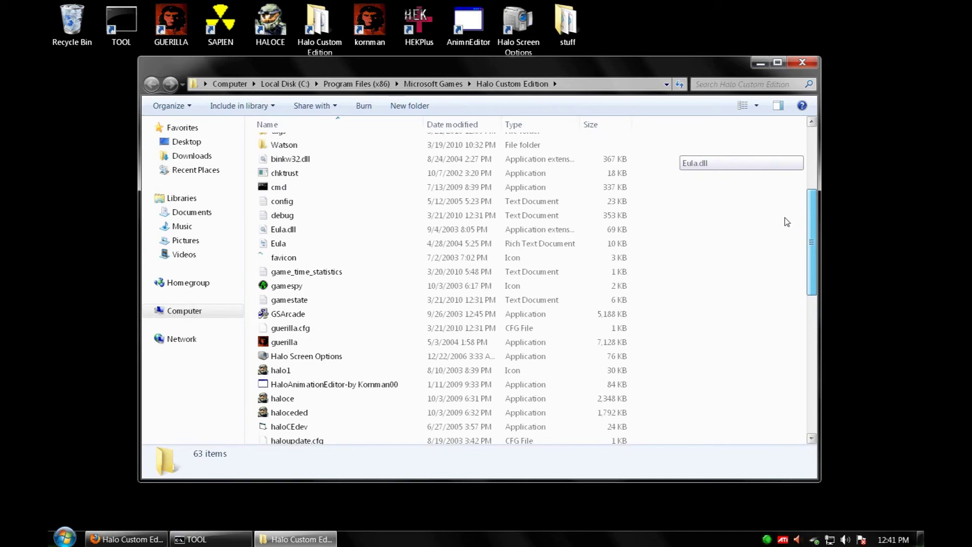
{"action": "left_click_drag", "start_coordinate": [787, 222], "coordinate": [788, 244]}
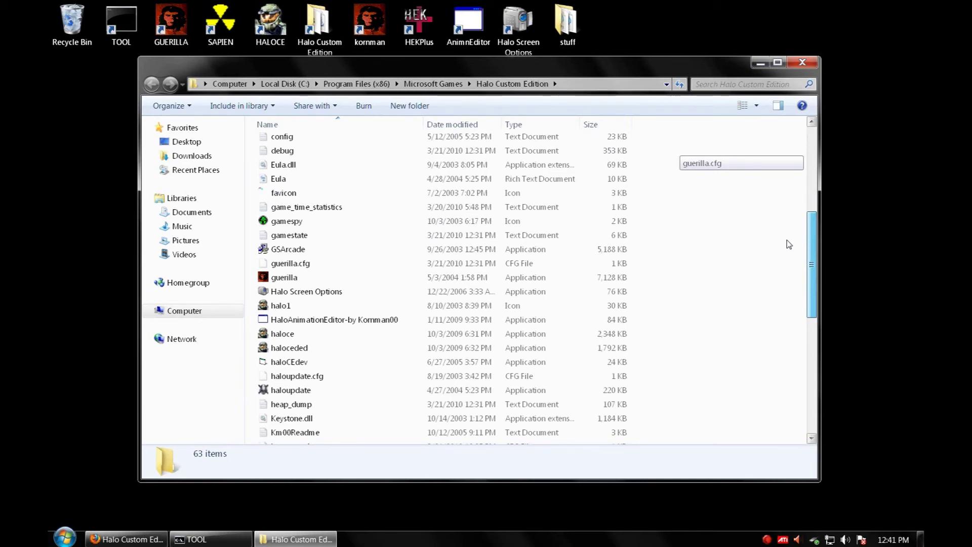
{"action": "scroll", "coordinate": [786, 252], "scroll_direction": "down", "scroll_amount": 1}
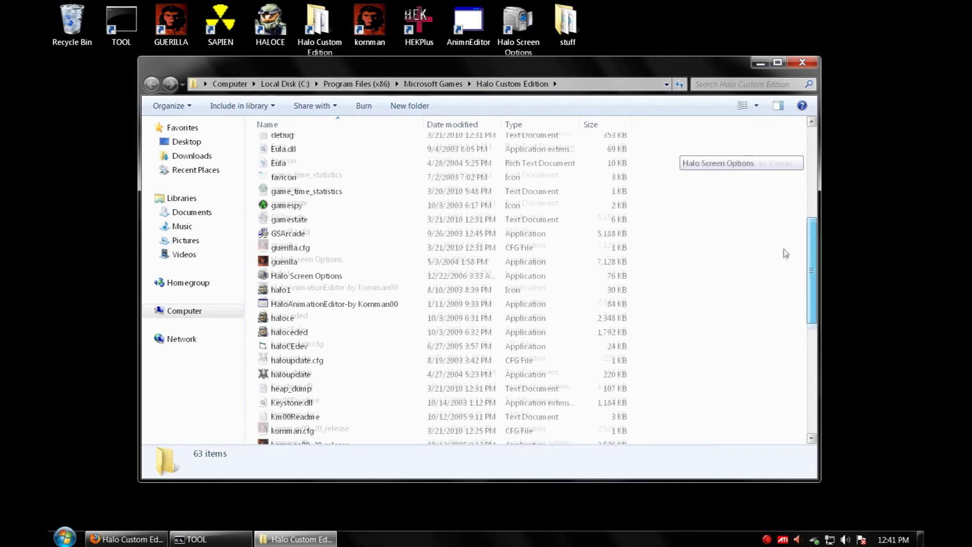
{"action": "scroll", "coordinate": [785, 273], "scroll_direction": "down", "scroll_amount": 7}
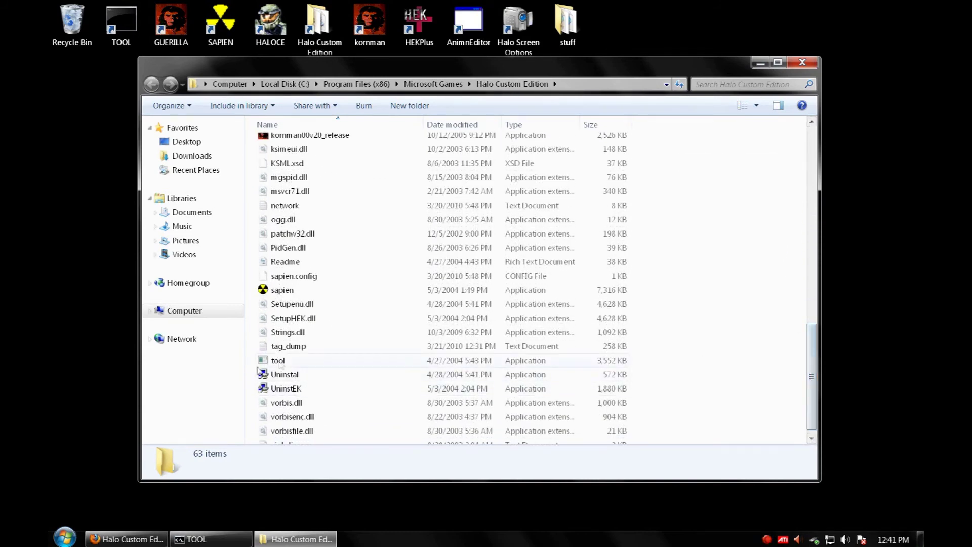
{"action": "double_click", "coordinate": [287, 360]}
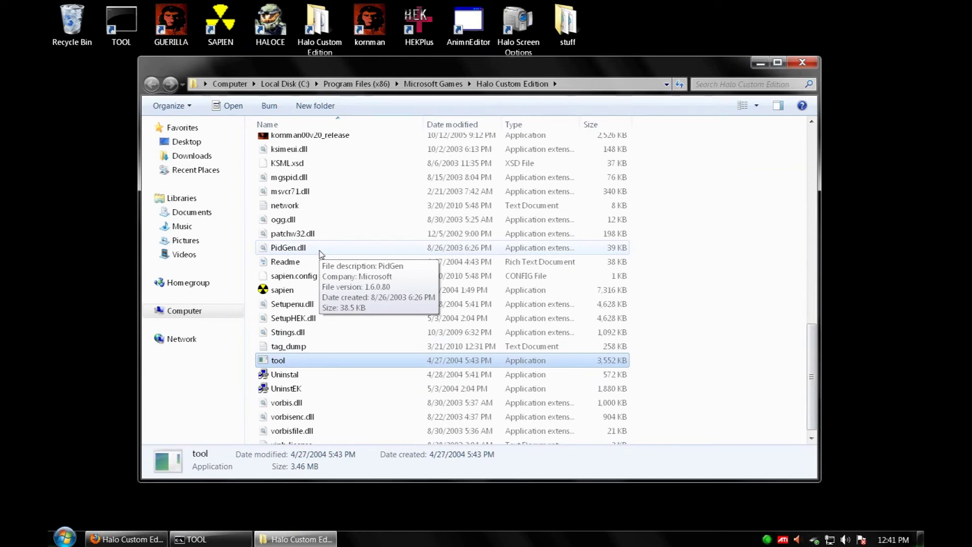
{"action": "left_click_drag", "start_coordinate": [813, 351], "coordinate": [813, 185]}
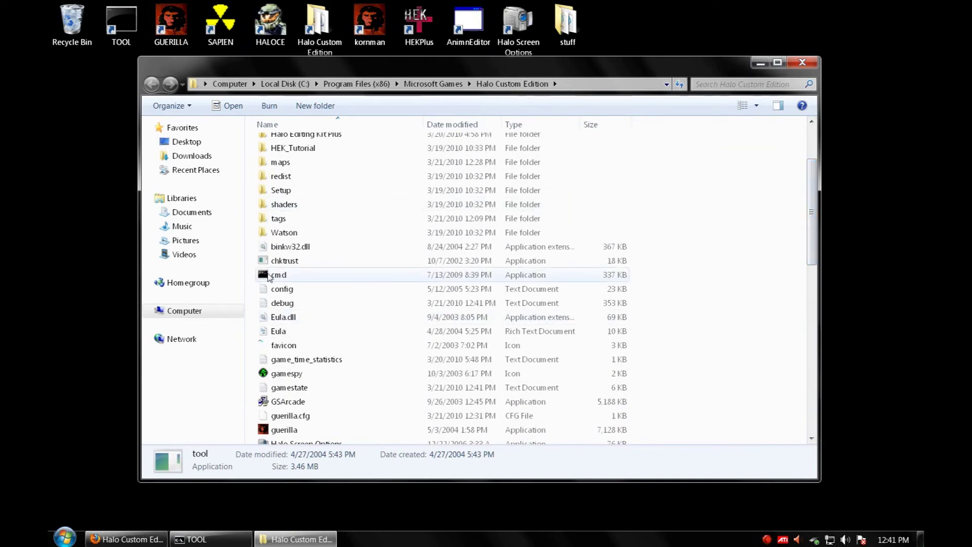
{"action": "left_click", "coordinate": [283, 279]}
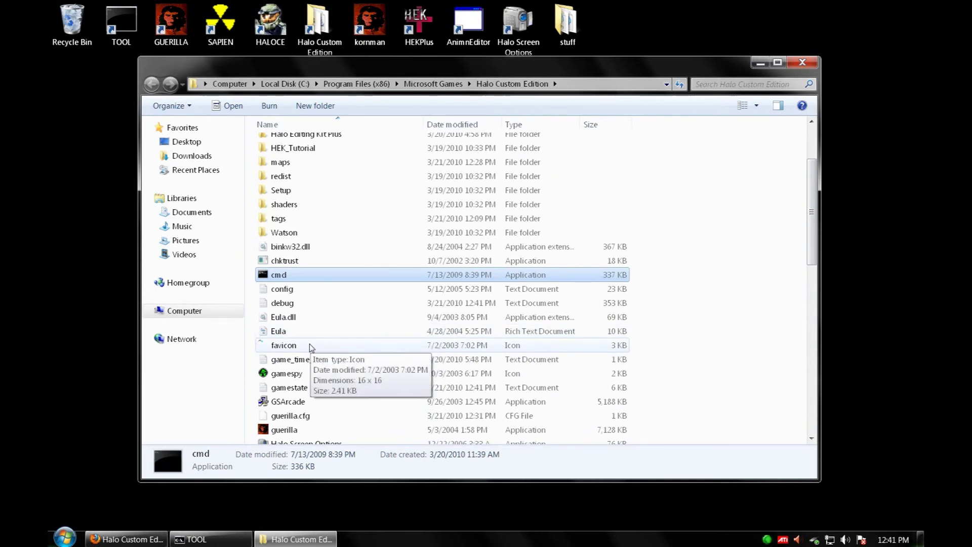
Search the system for cmd, copy the program, and try to paste it into the Halo Custom Edition folder.
{"action": "left_click", "coordinate": [64, 530]}
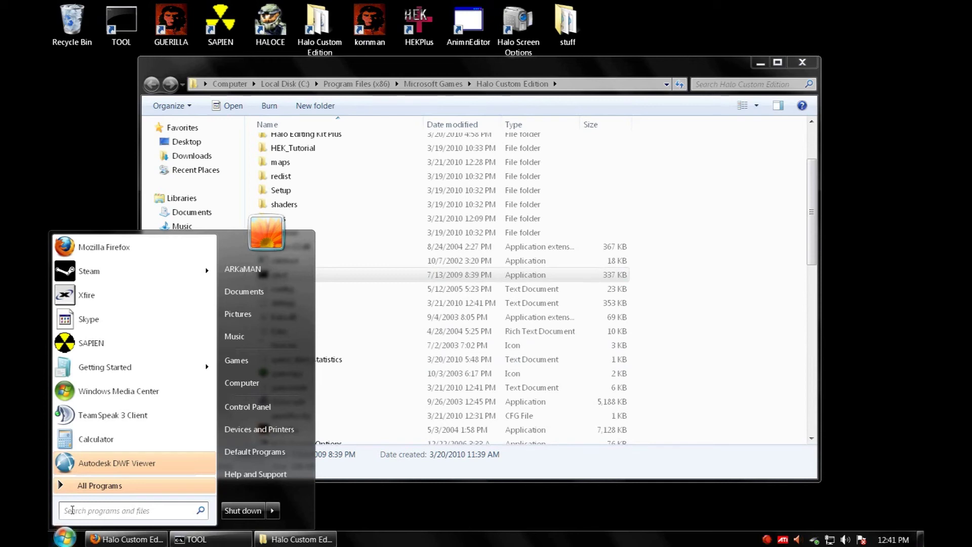
{"action": "type", "text": "cmd"}
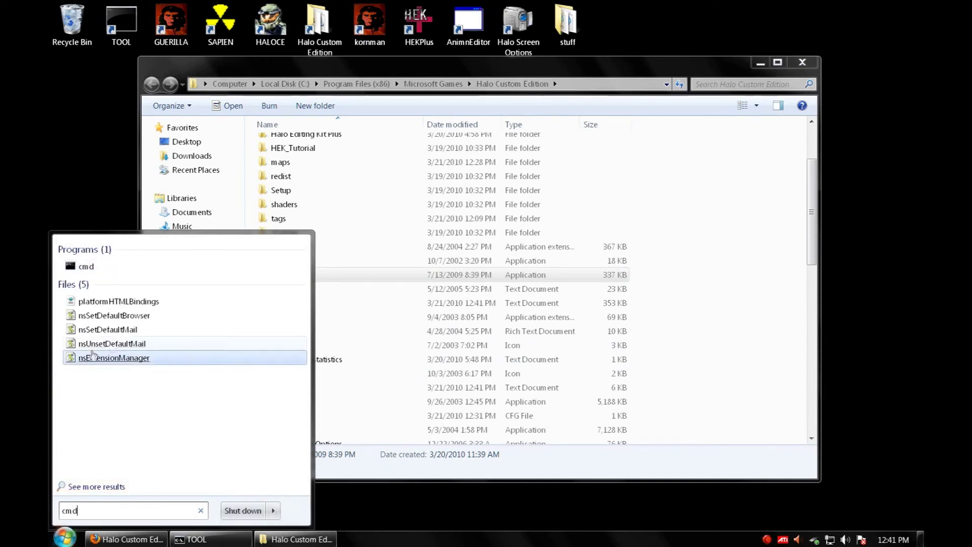
{"action": "right_click", "coordinate": [90, 268]}
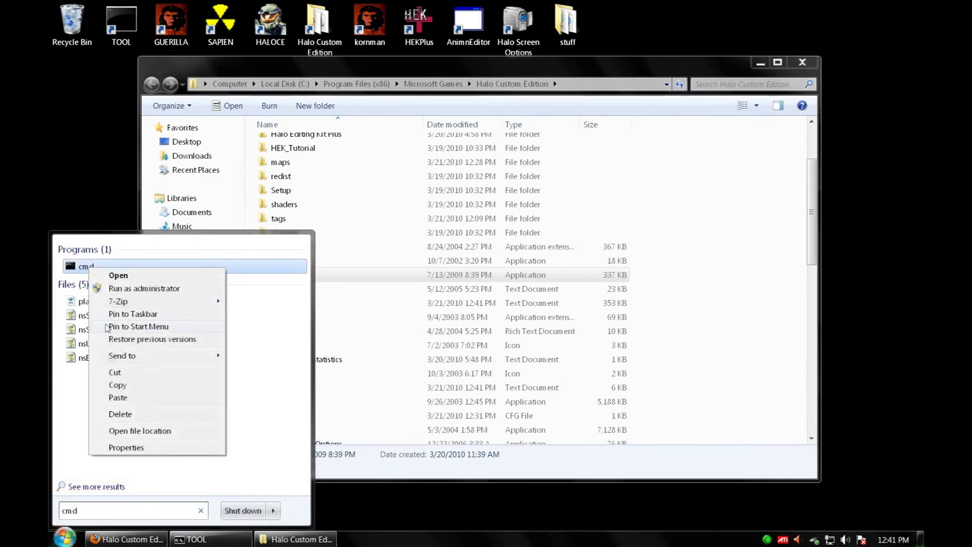
{"action": "left_click", "coordinate": [127, 386]}
{"action": "left_click", "coordinate": [730, 306]}
{"action": "right_click", "coordinate": [728, 305]}
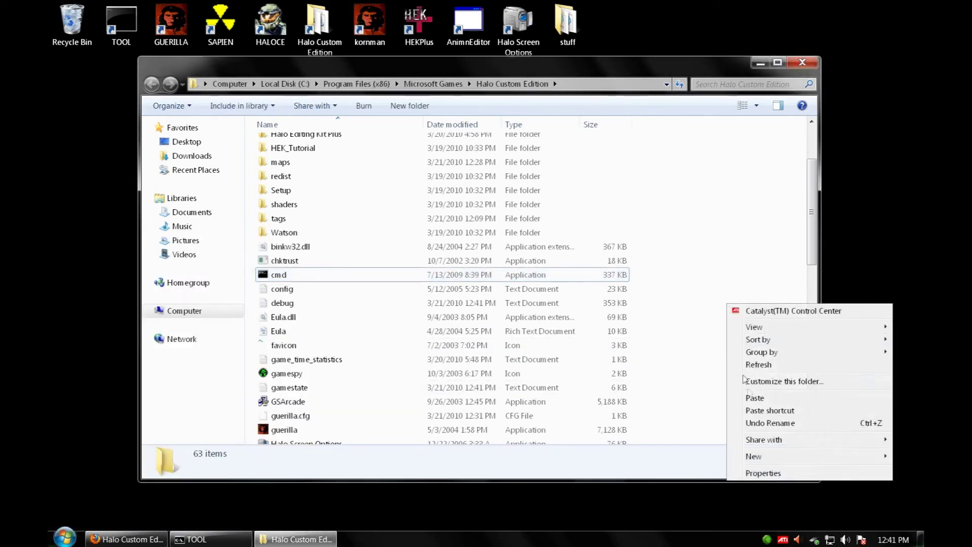
{"action": "left_click", "coordinate": [755, 399]}
Look through the file list of the Halo Custom Edition folder around cmd and close the folder window.
{"action": "scroll", "coordinate": [296, 258], "scroll_direction": "down", "scroll_amount": 1}
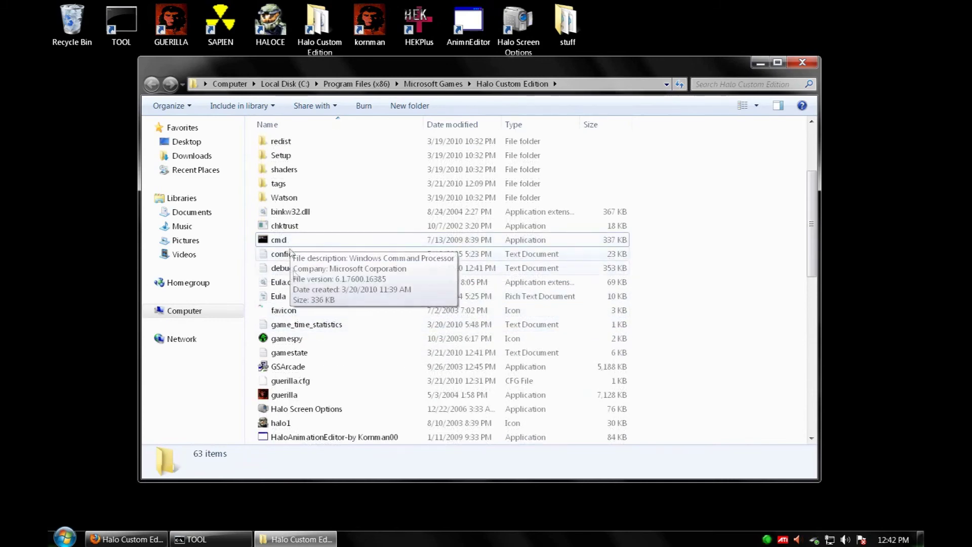
{"action": "scroll", "coordinate": [291, 253], "scroll_direction": "down", "scroll_amount": 11}
{"action": "scroll", "coordinate": [294, 279], "scroll_direction": "up", "scroll_amount": 5}
{"action": "scroll", "coordinate": [294, 279], "scroll_direction": "up", "scroll_amount": 6}
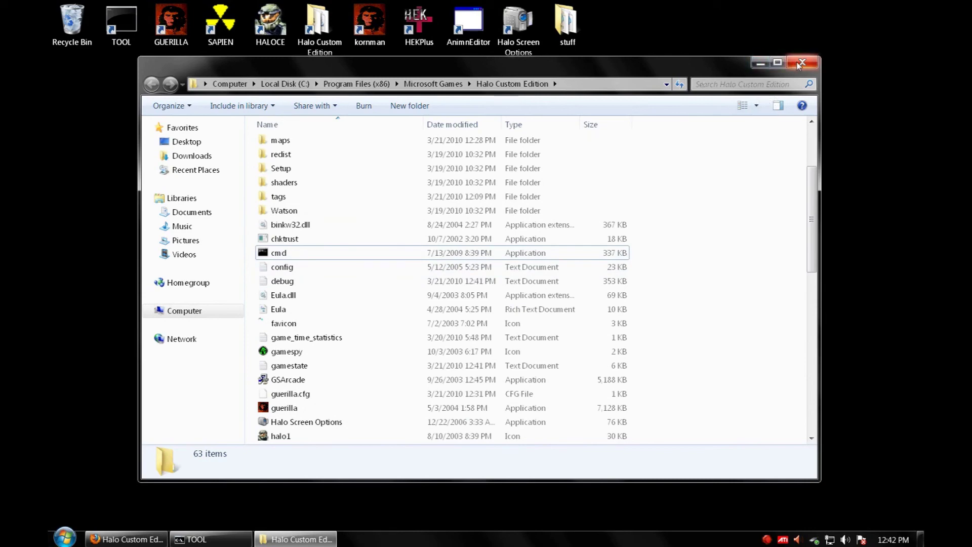
{"action": "left_click", "coordinate": [800, 63]}
Compile the exported animation in the TOOL command prompt with the command tool animations weapons\ar_mod.
{"action": "left_click_drag", "start_coordinate": [265, 113], "coordinate": [292, 124]}
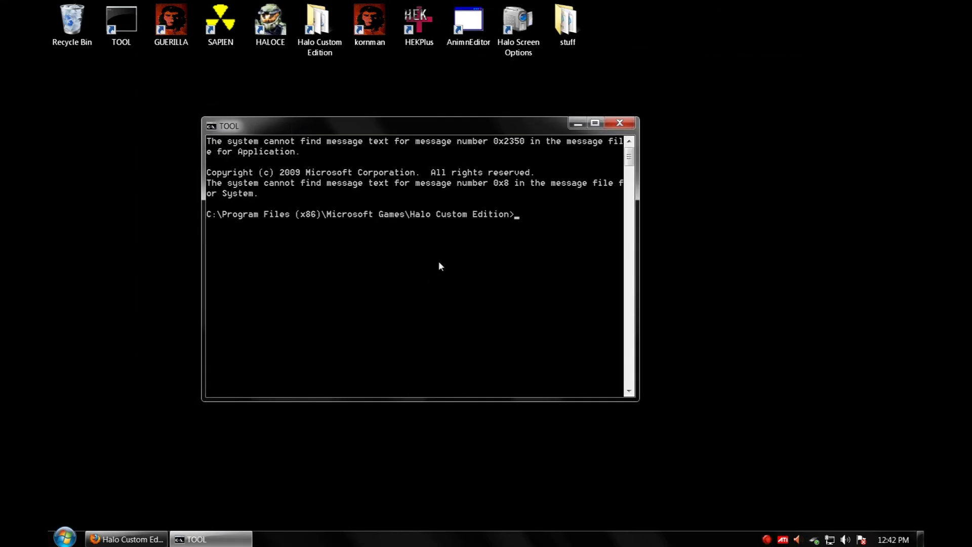
{"action": "type", "text": "tool animations"}
{"action": "type", "text": "weapons"}
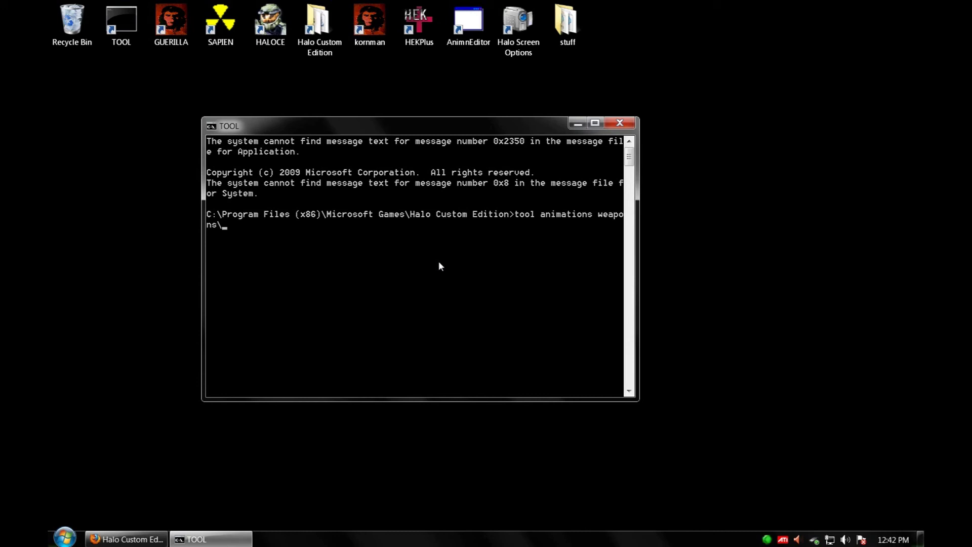
{"action": "type", "text": "\\ar_mod"}
{"action": "key", "text": "Return"}
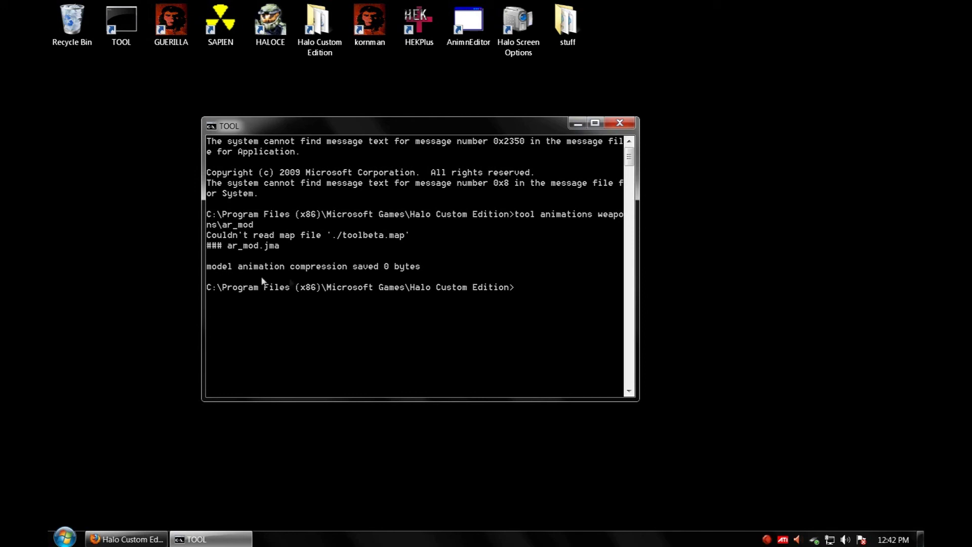
{"action": "left_click_drag", "start_coordinate": [380, 129], "coordinate": [413, 209]}
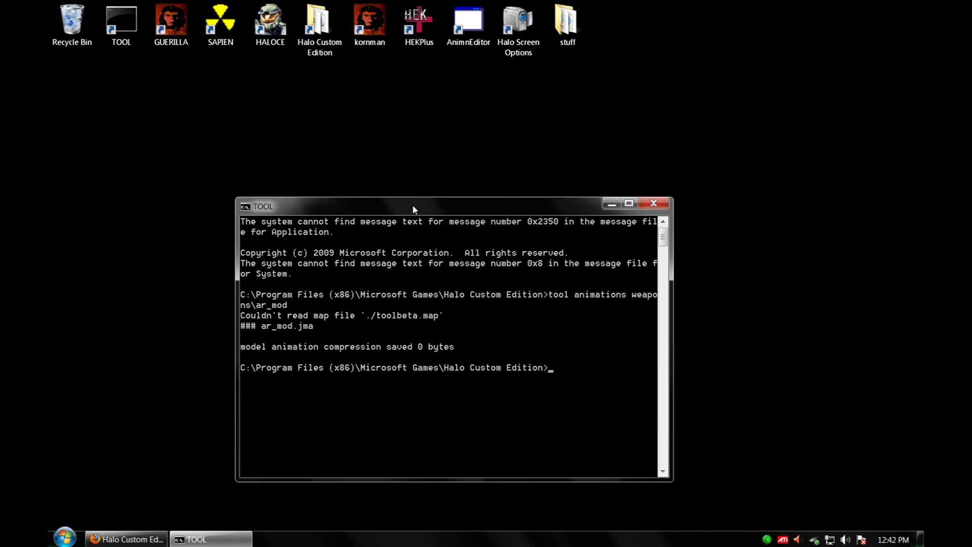
Check for the compiled ar_mod.model_animations file in Halo Custom Edition's tags\weapons\ar_mod folder, and close the folder window.
{"action": "double_click", "coordinate": [336, 52]}
{"action": "double_click", "coordinate": [296, 315]}
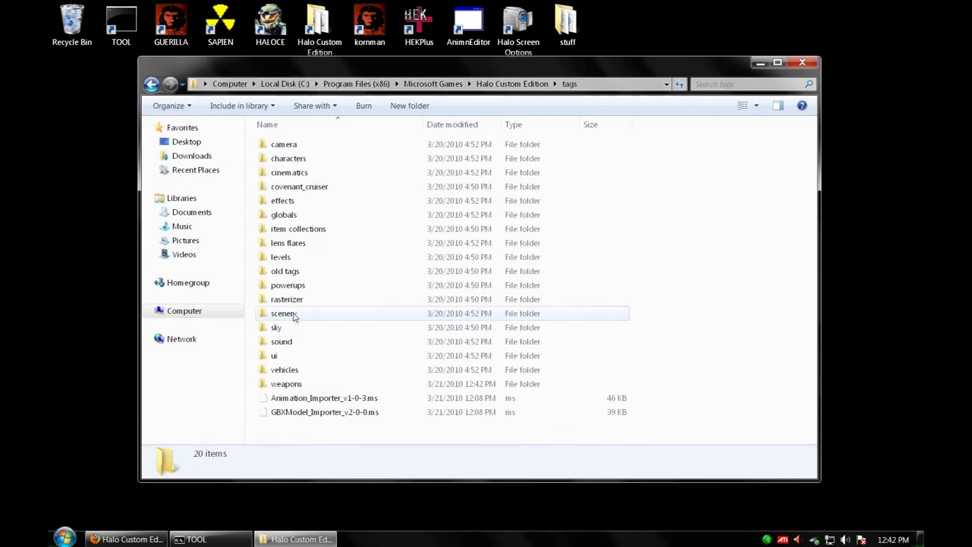
{"action": "double_click", "coordinate": [288, 383]}
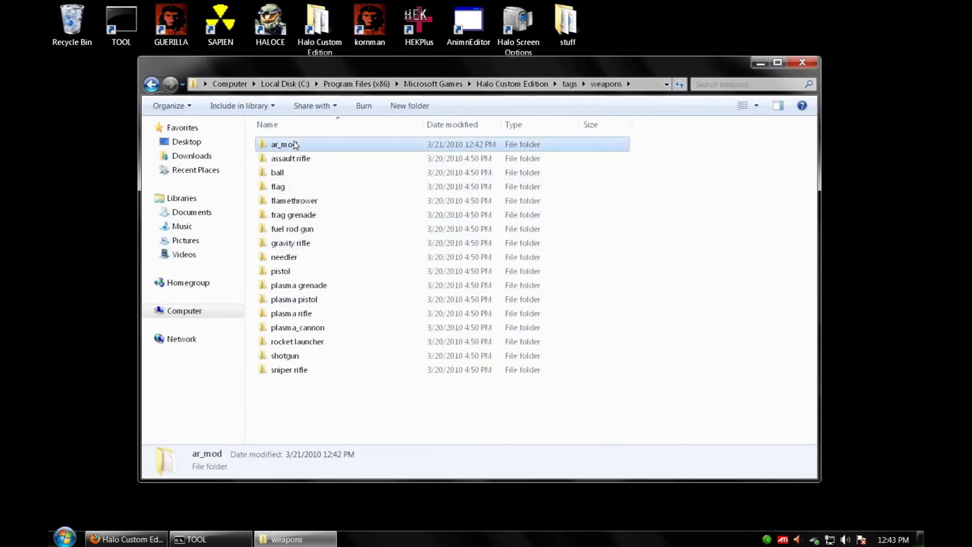
{"action": "double_click", "coordinate": [310, 144]}
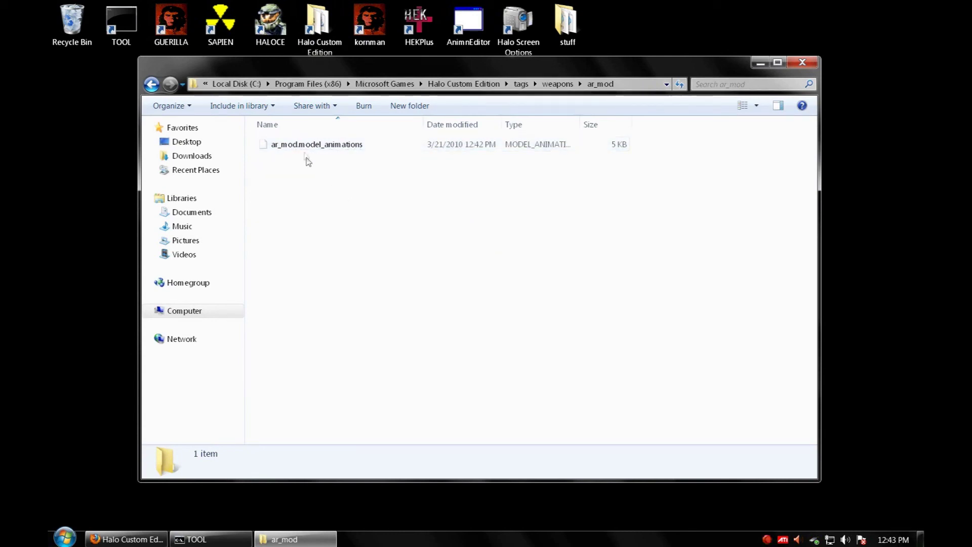
{"action": "left_click", "coordinate": [307, 147]}
{"action": "left_click", "coordinate": [318, 209]}
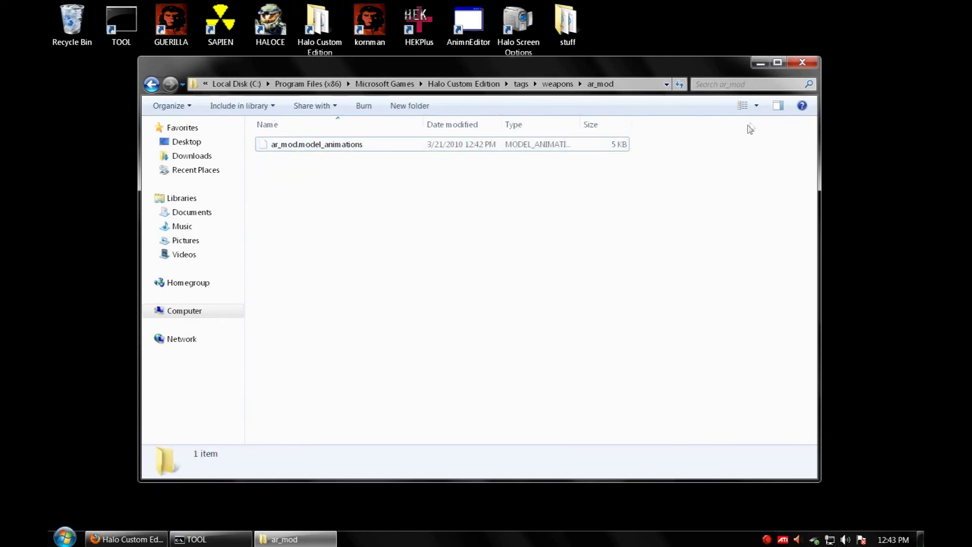
{"action": "left_click", "coordinate": [803, 62]}
{"action": "mouse_move", "coordinate": [393, 207]}
{"action": "left_mouse_down"}
{"action": "mouse_move", "coordinate": [377, 161]}
{"action": "mouse_move", "coordinate": [384, 224]}
{"action": "left_mouse_up"}
{"action": "left_click", "coordinate": [347, 176]}
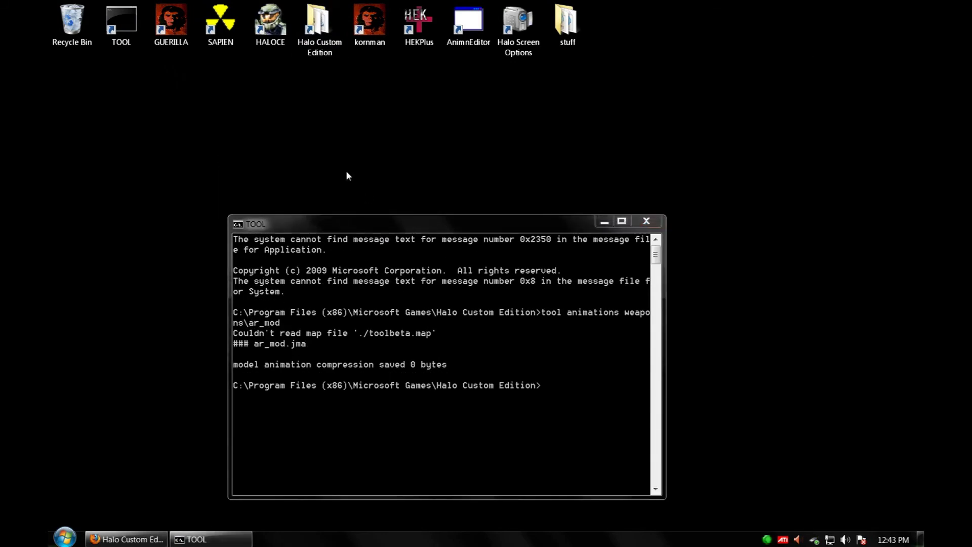